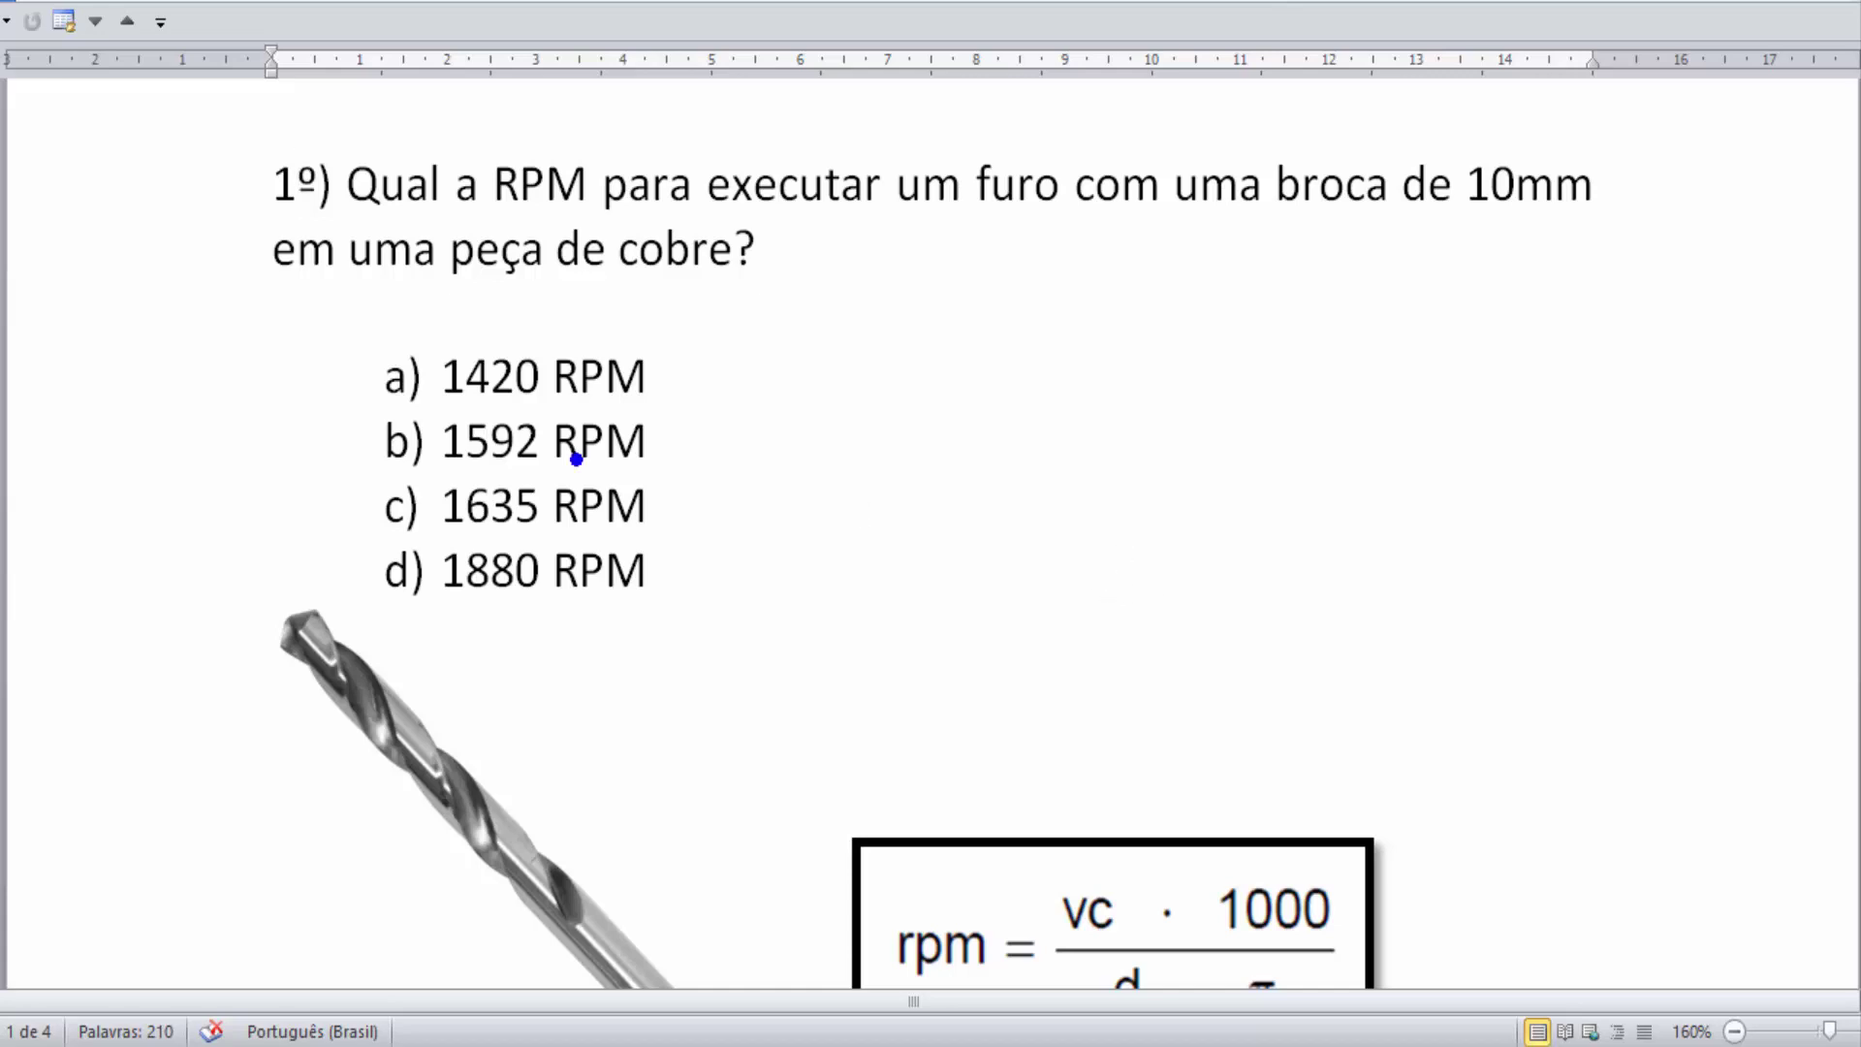
# Step: Box the RPM question, 'cobre' and '10mm' in red, then clear the marks and select those words
pyautogui.moveTo(340, 130)
pyautogui.mouseDown()
pyautogui.moveTo(893, 230)
pyautogui.moveTo(1654, 250)
pyautogui.mouseUp()
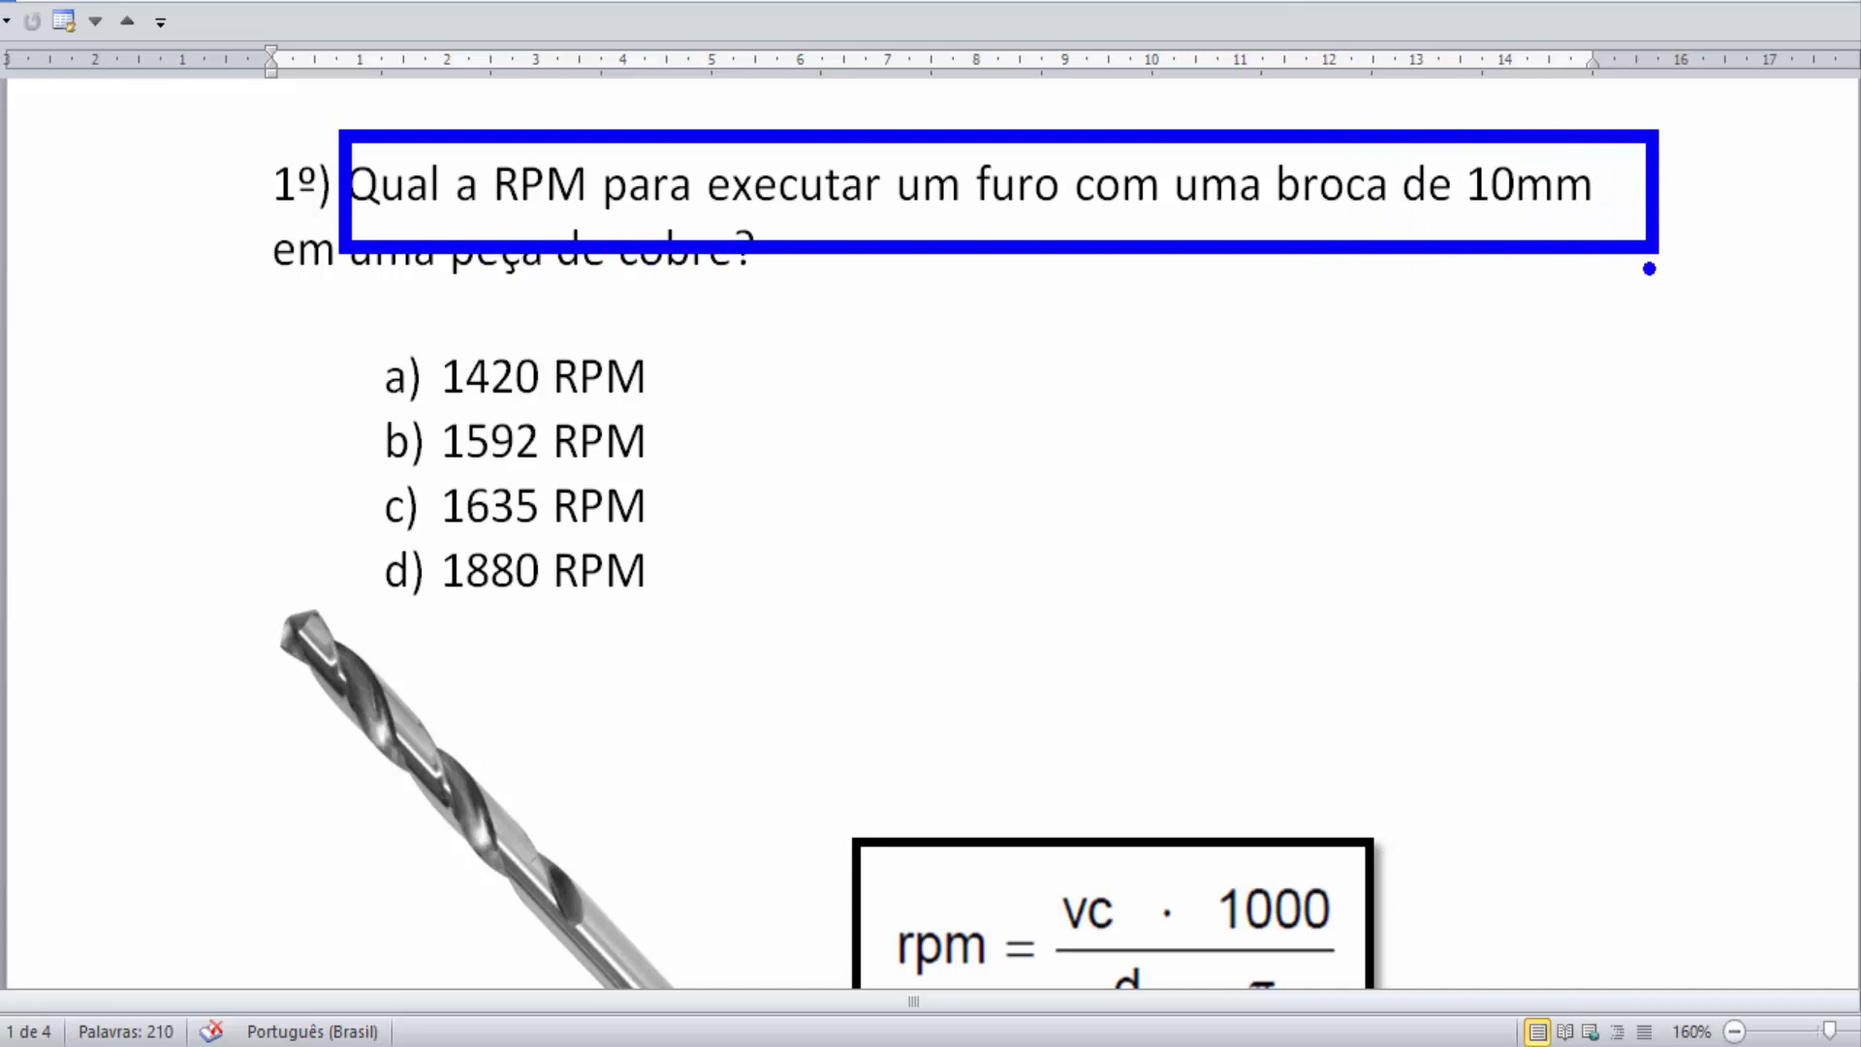
pyautogui.moveTo(739, 273); pyautogui.dragTo(848, 347)
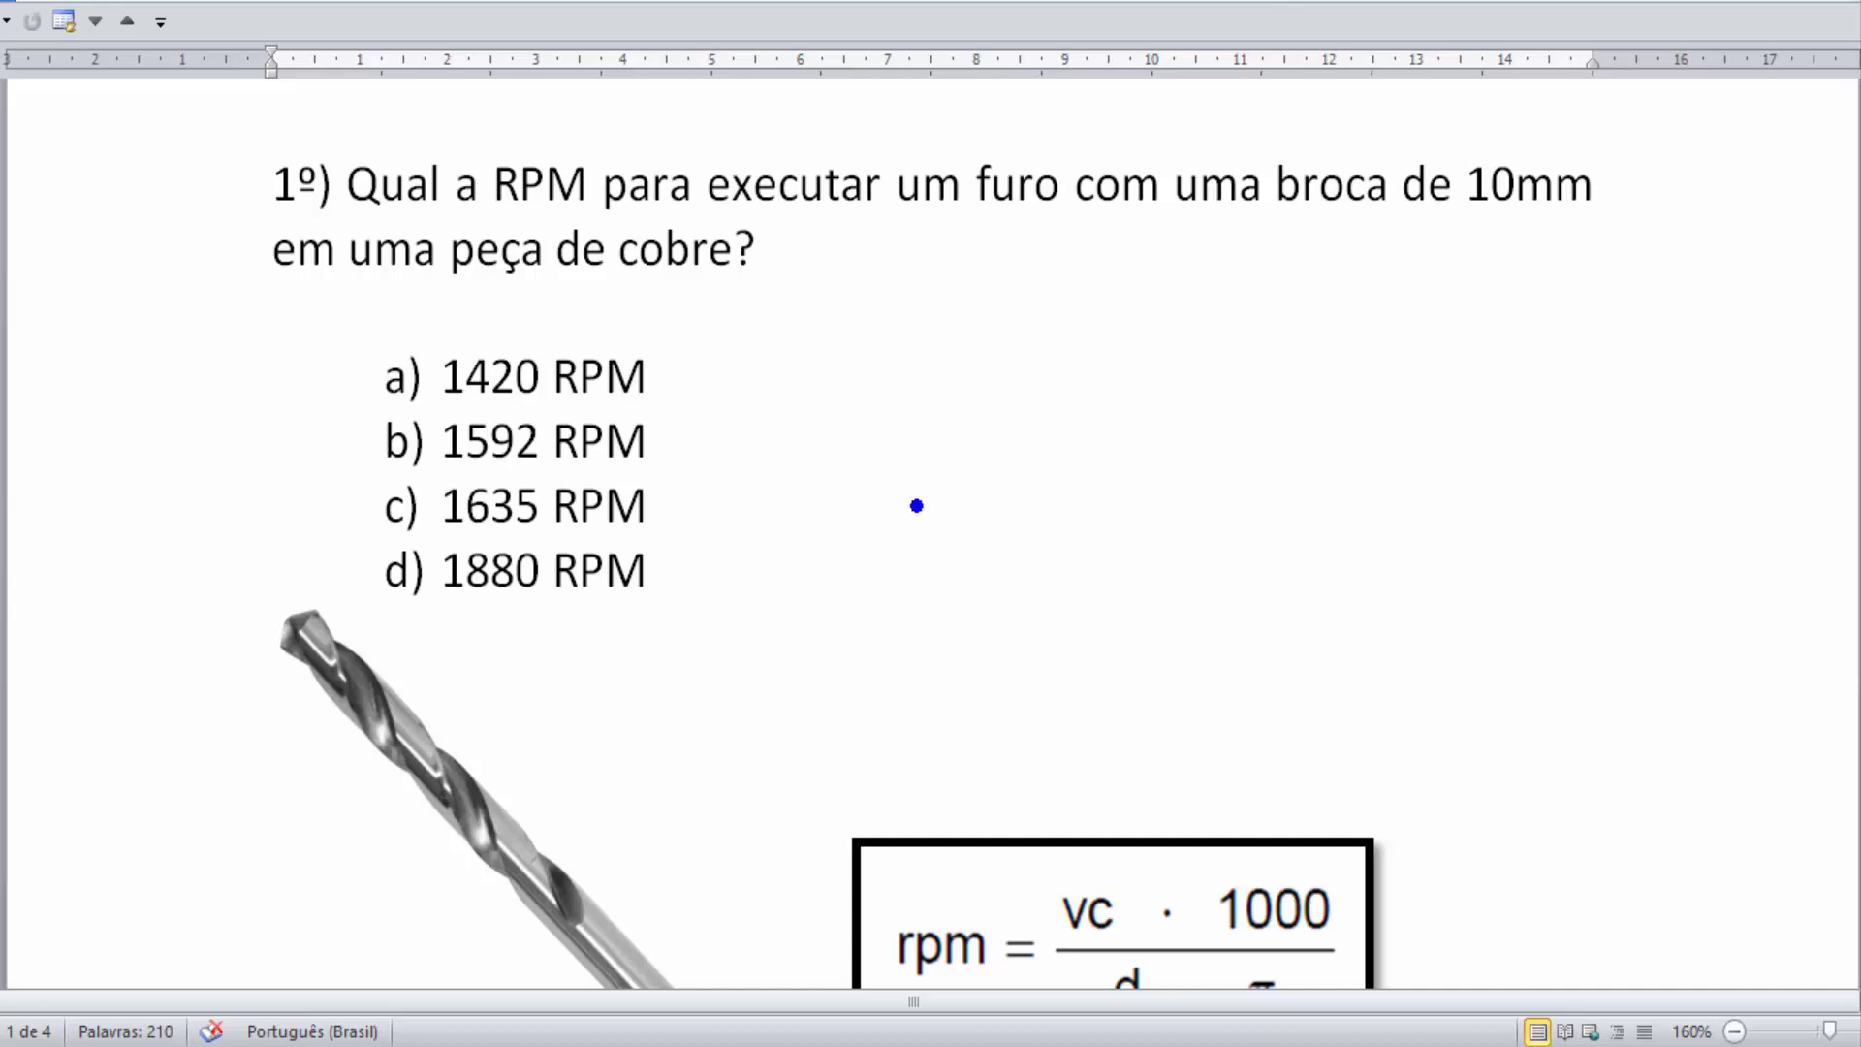
pyautogui.moveTo(1440, 122); pyautogui.dragTo(1645, 256)
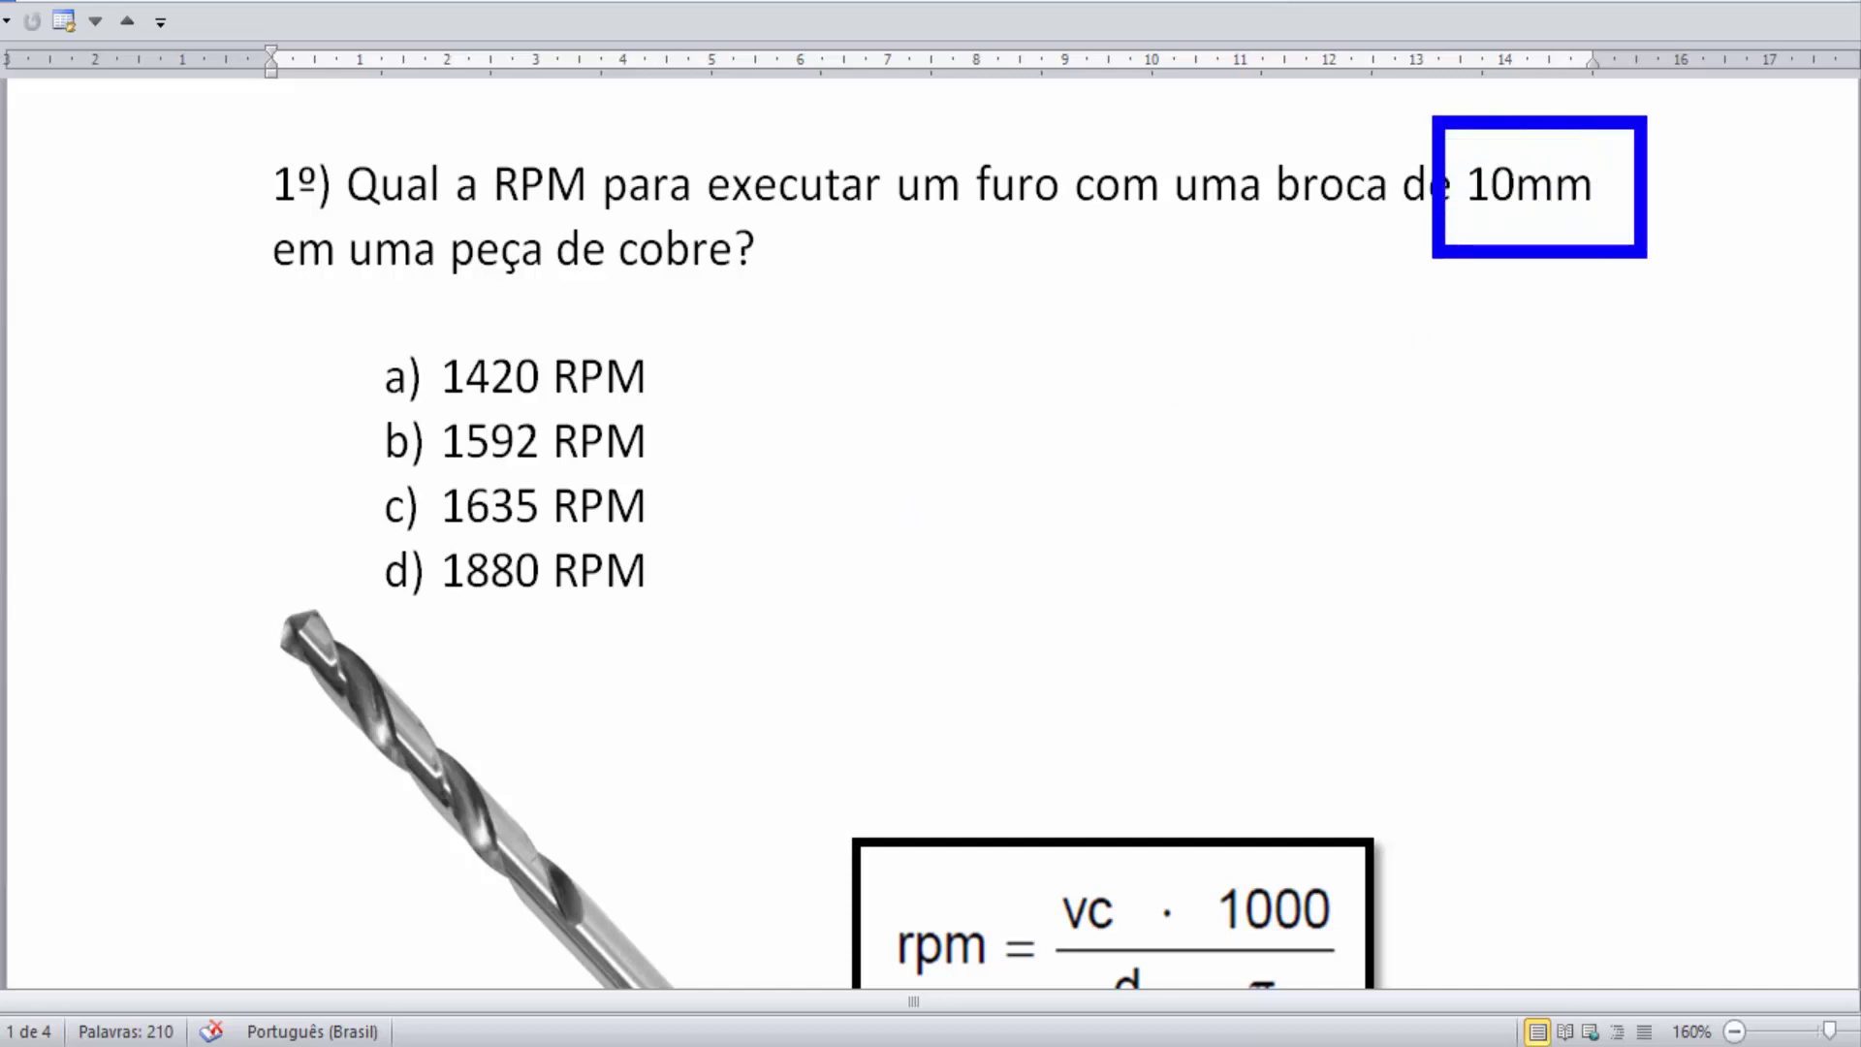
pyautogui.moveTo(579, 217); pyautogui.dragTo(837, 288)
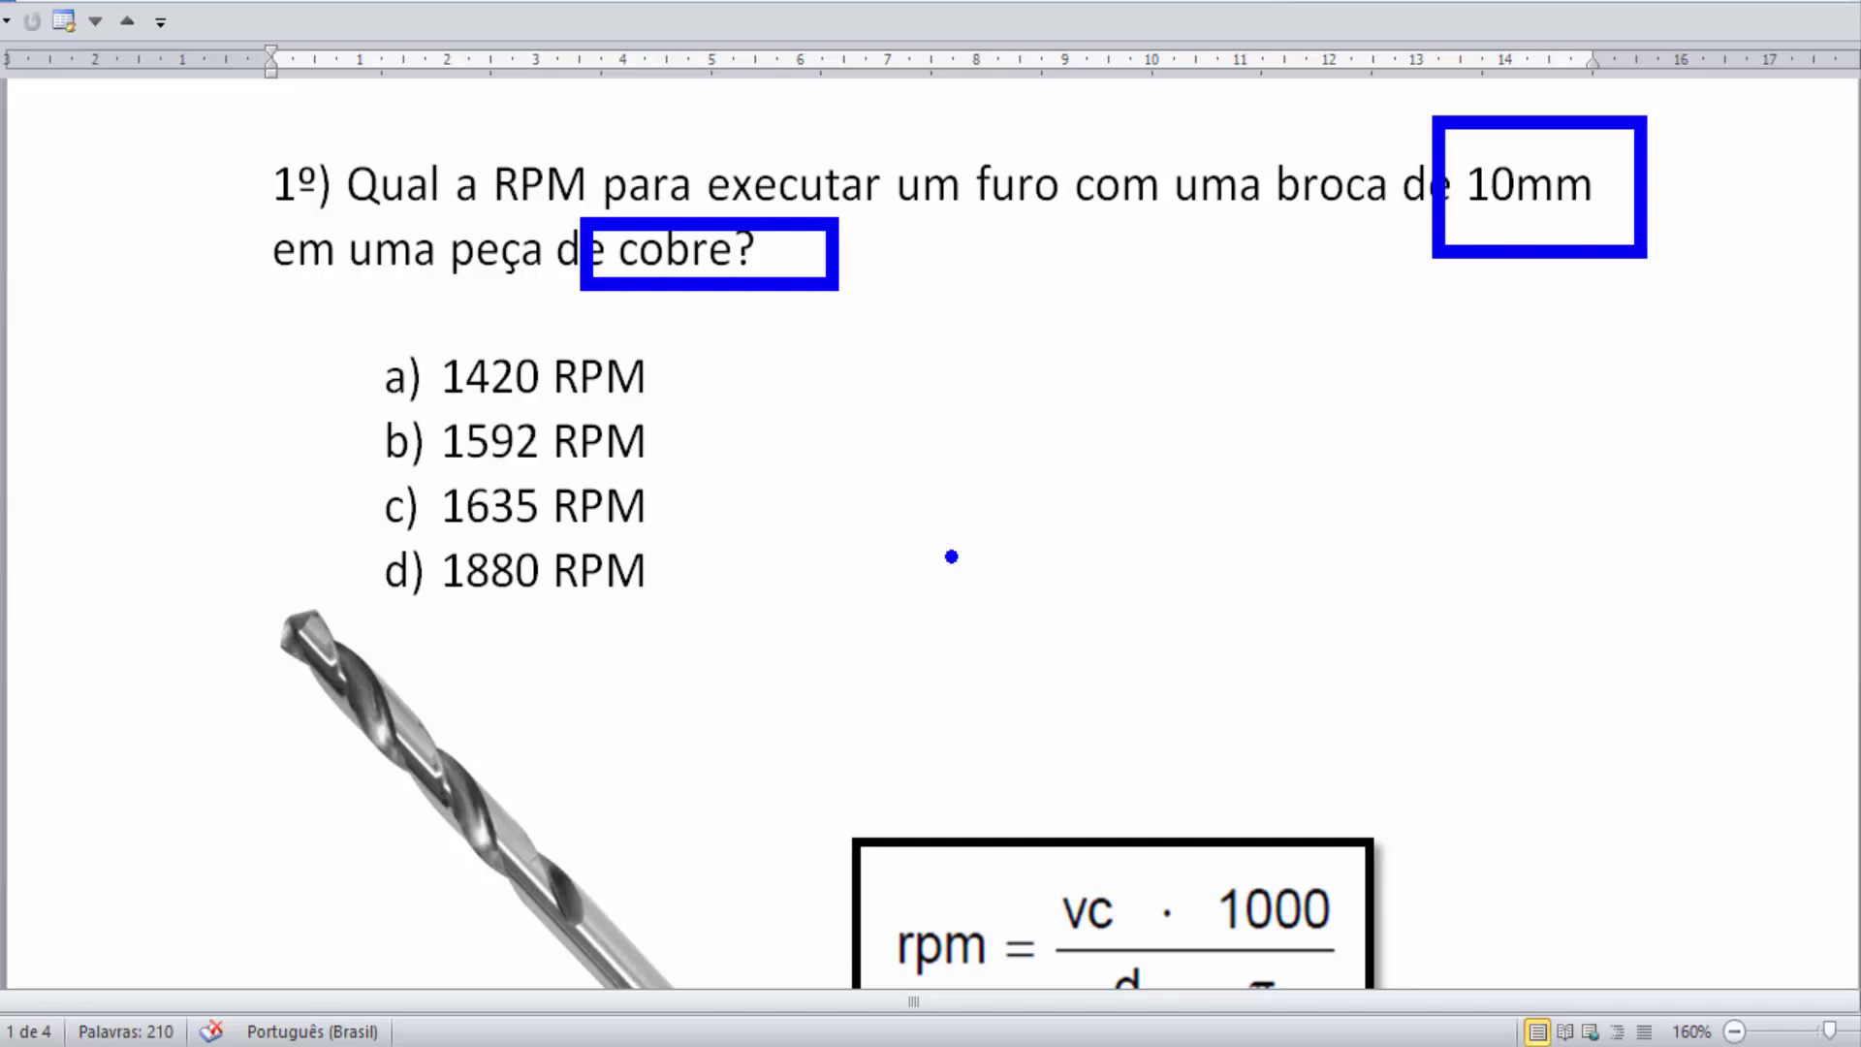
pyautogui.press('Escape')
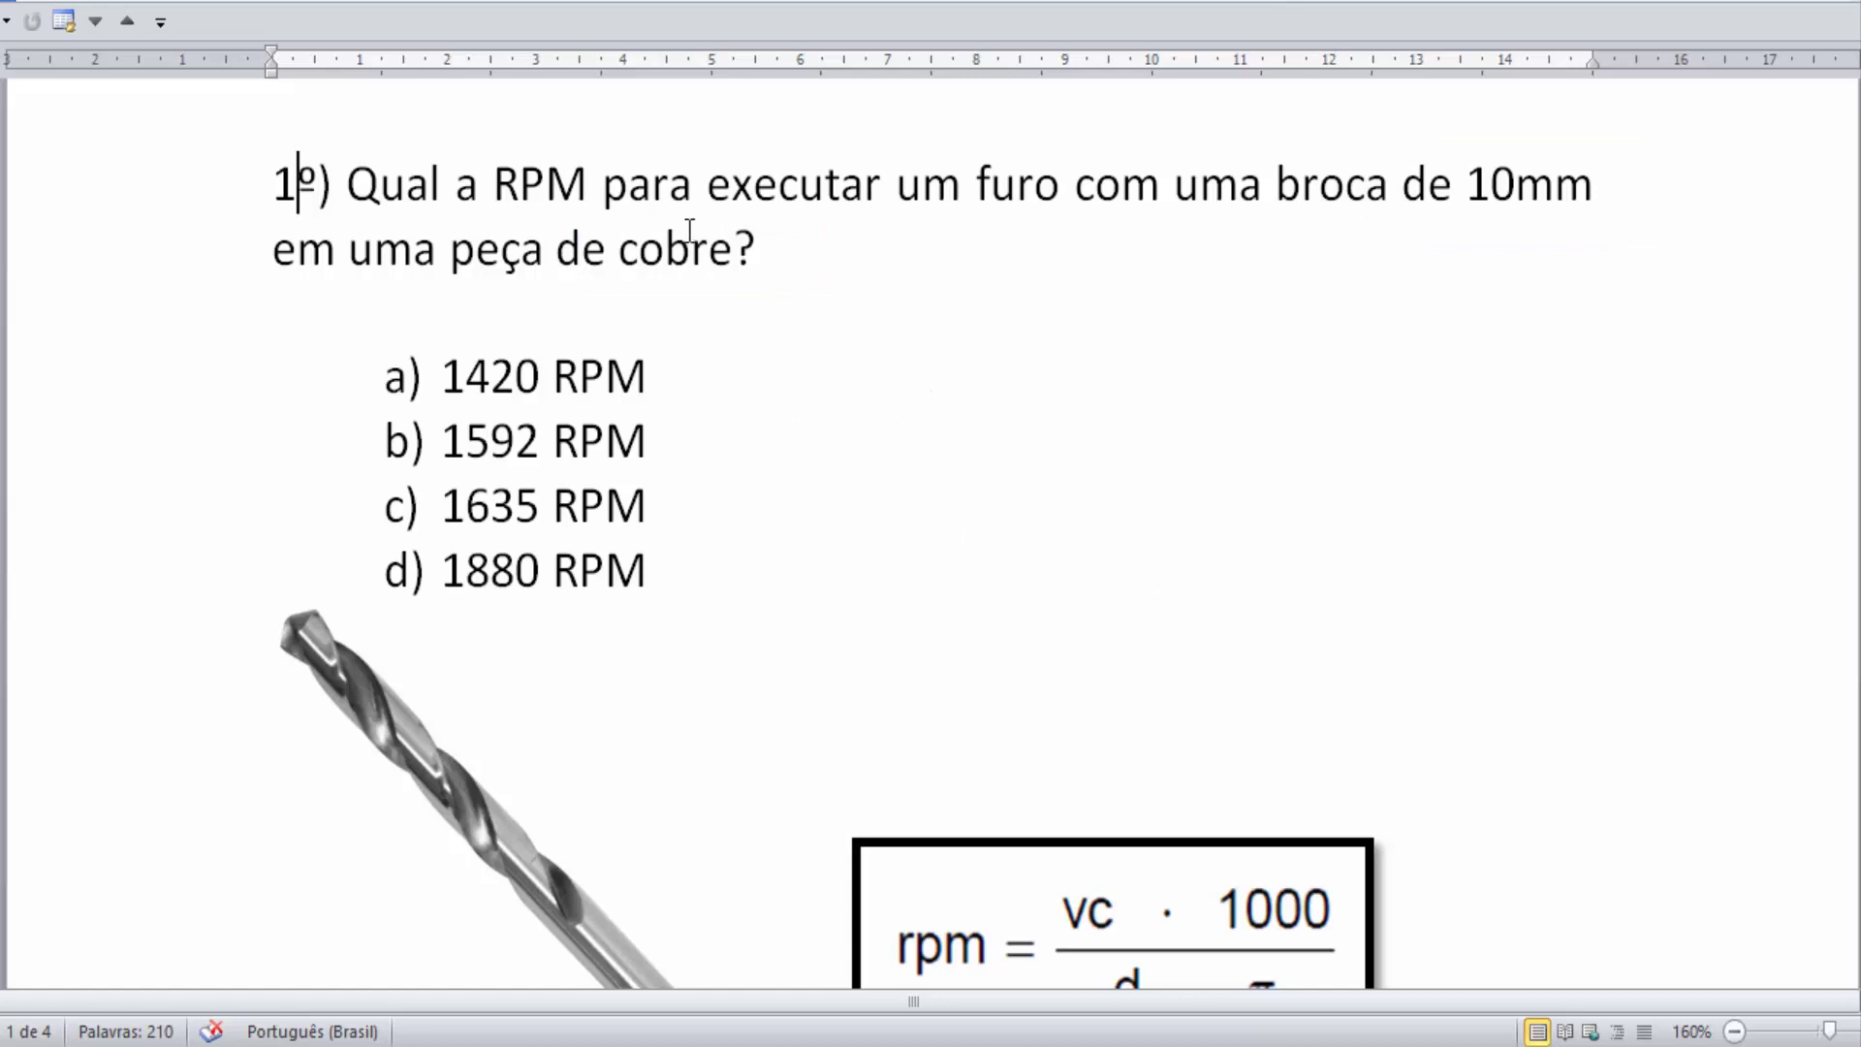
pyautogui.moveTo(619, 245); pyautogui.dragTo(741, 254)
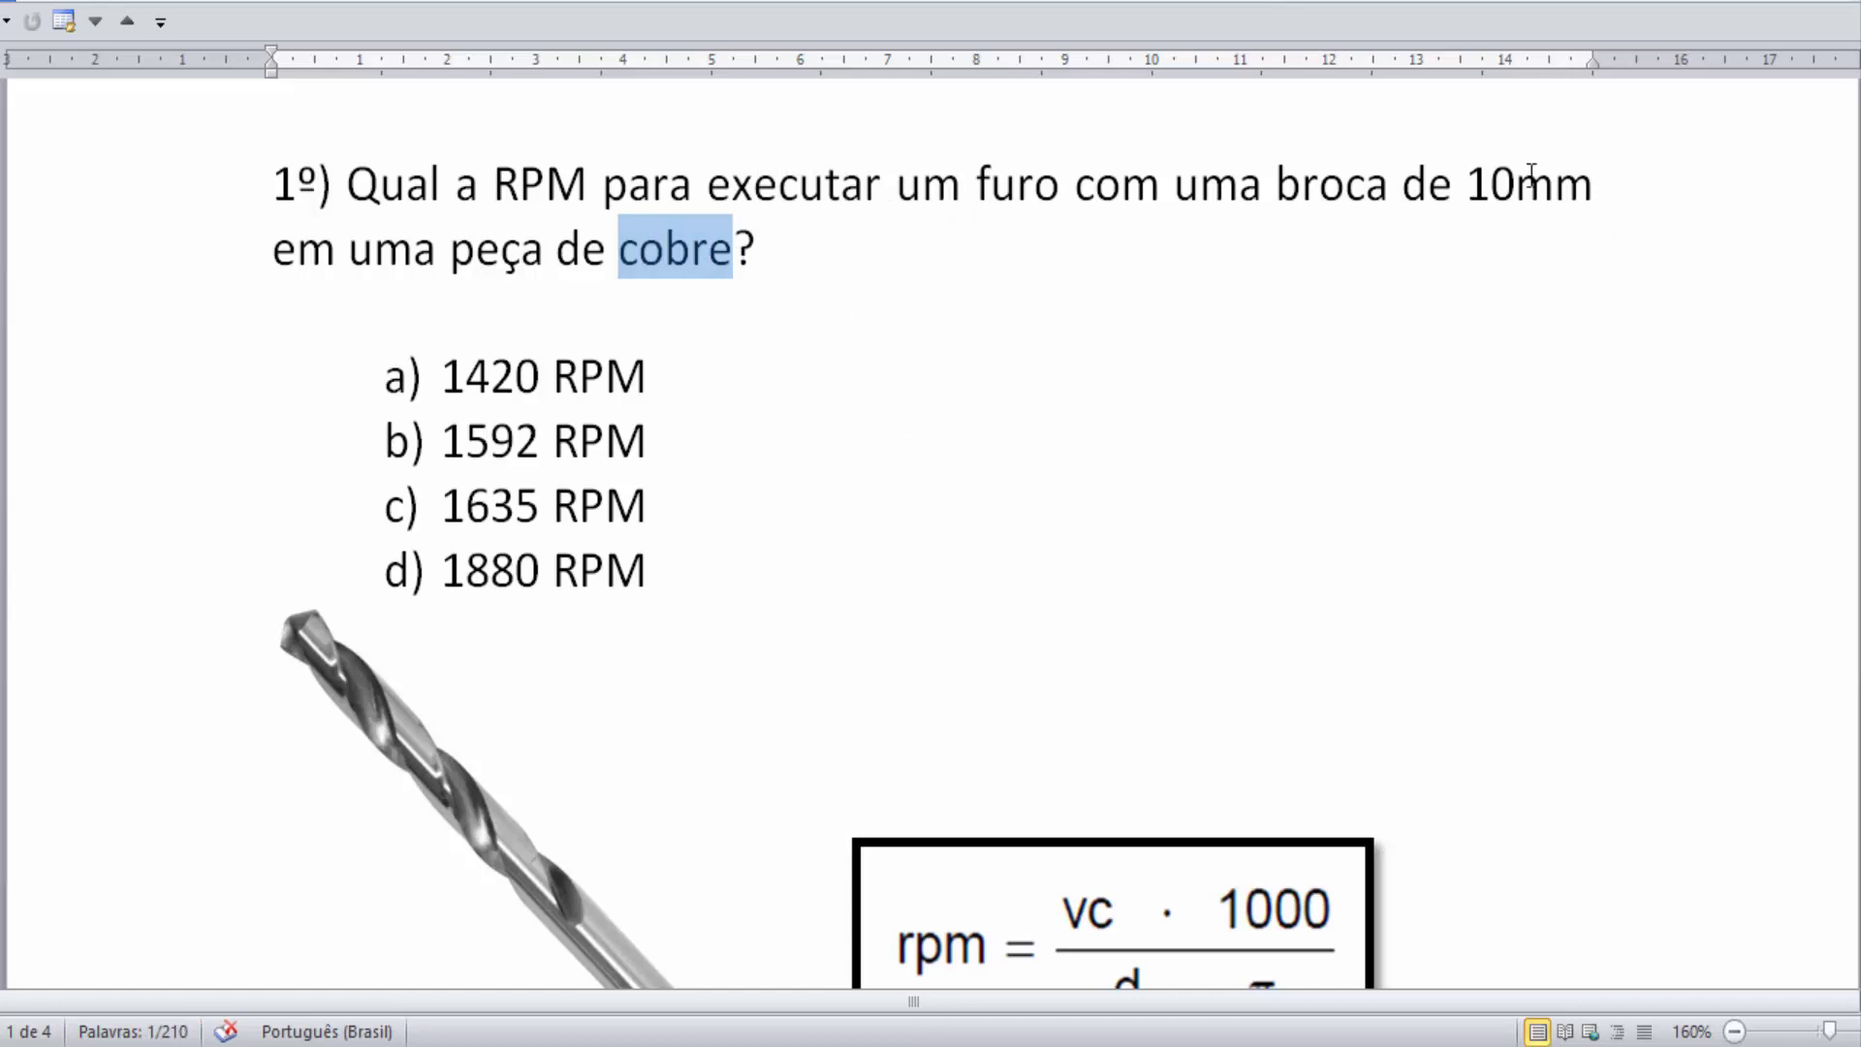
pyautogui.moveTo(1467, 186); pyautogui.dragTo(1577, 235)
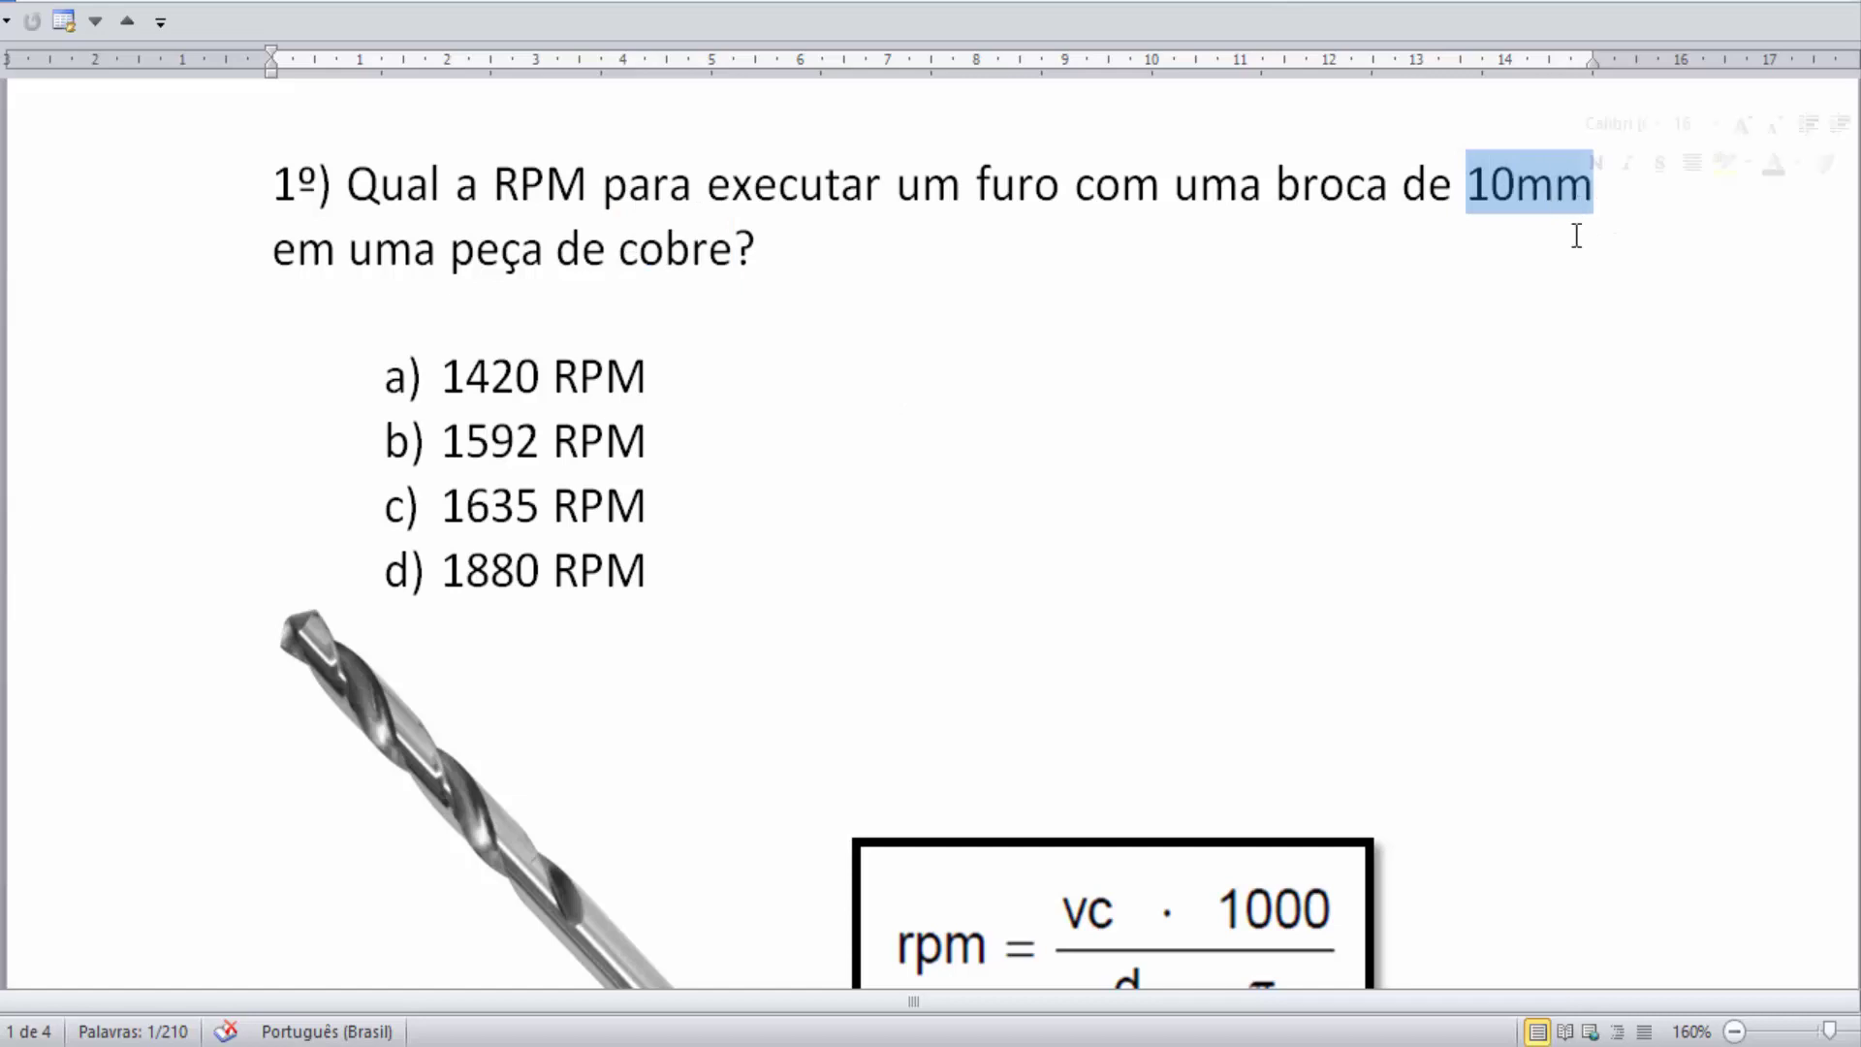
# Step: Mark rpm, vc, 1000 and d . π in the rpm formula, then undo the boxes
pyautogui.scroll(-3, 1325, 399)
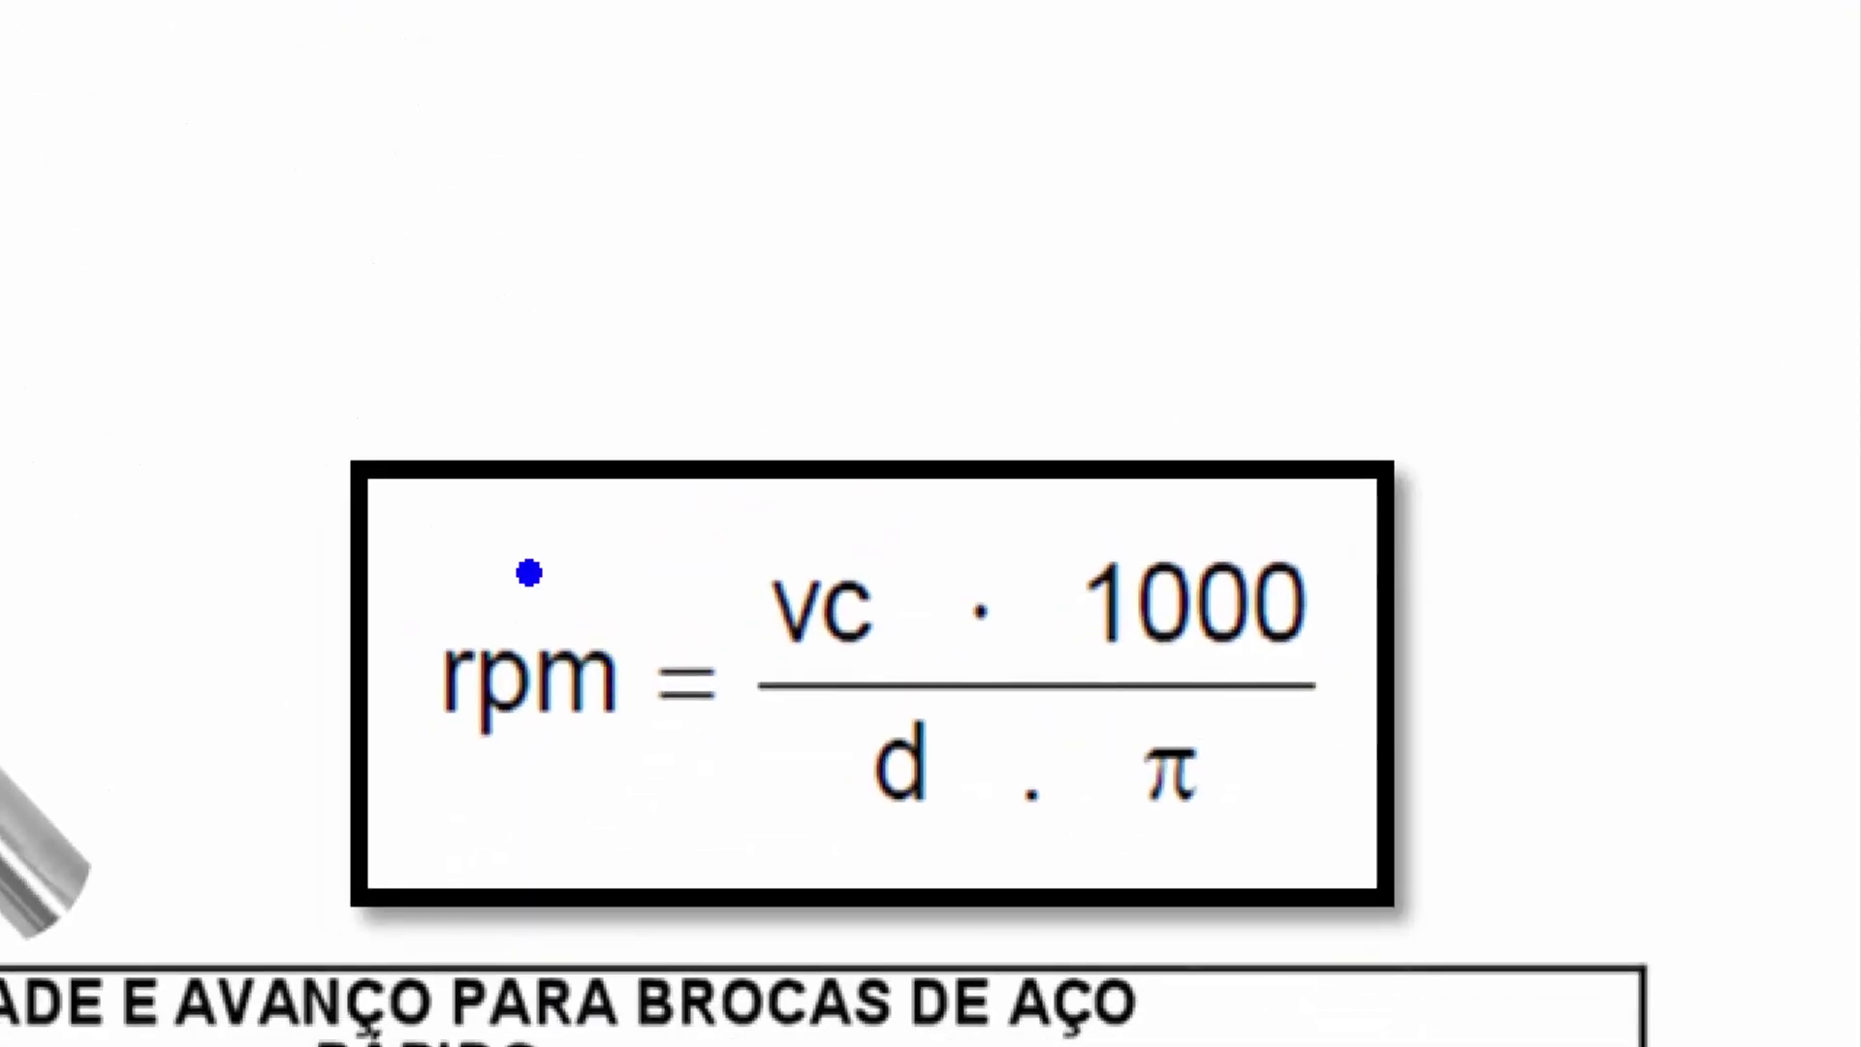
pyautogui.moveTo(546, 608); pyautogui.dragTo(446, 342)
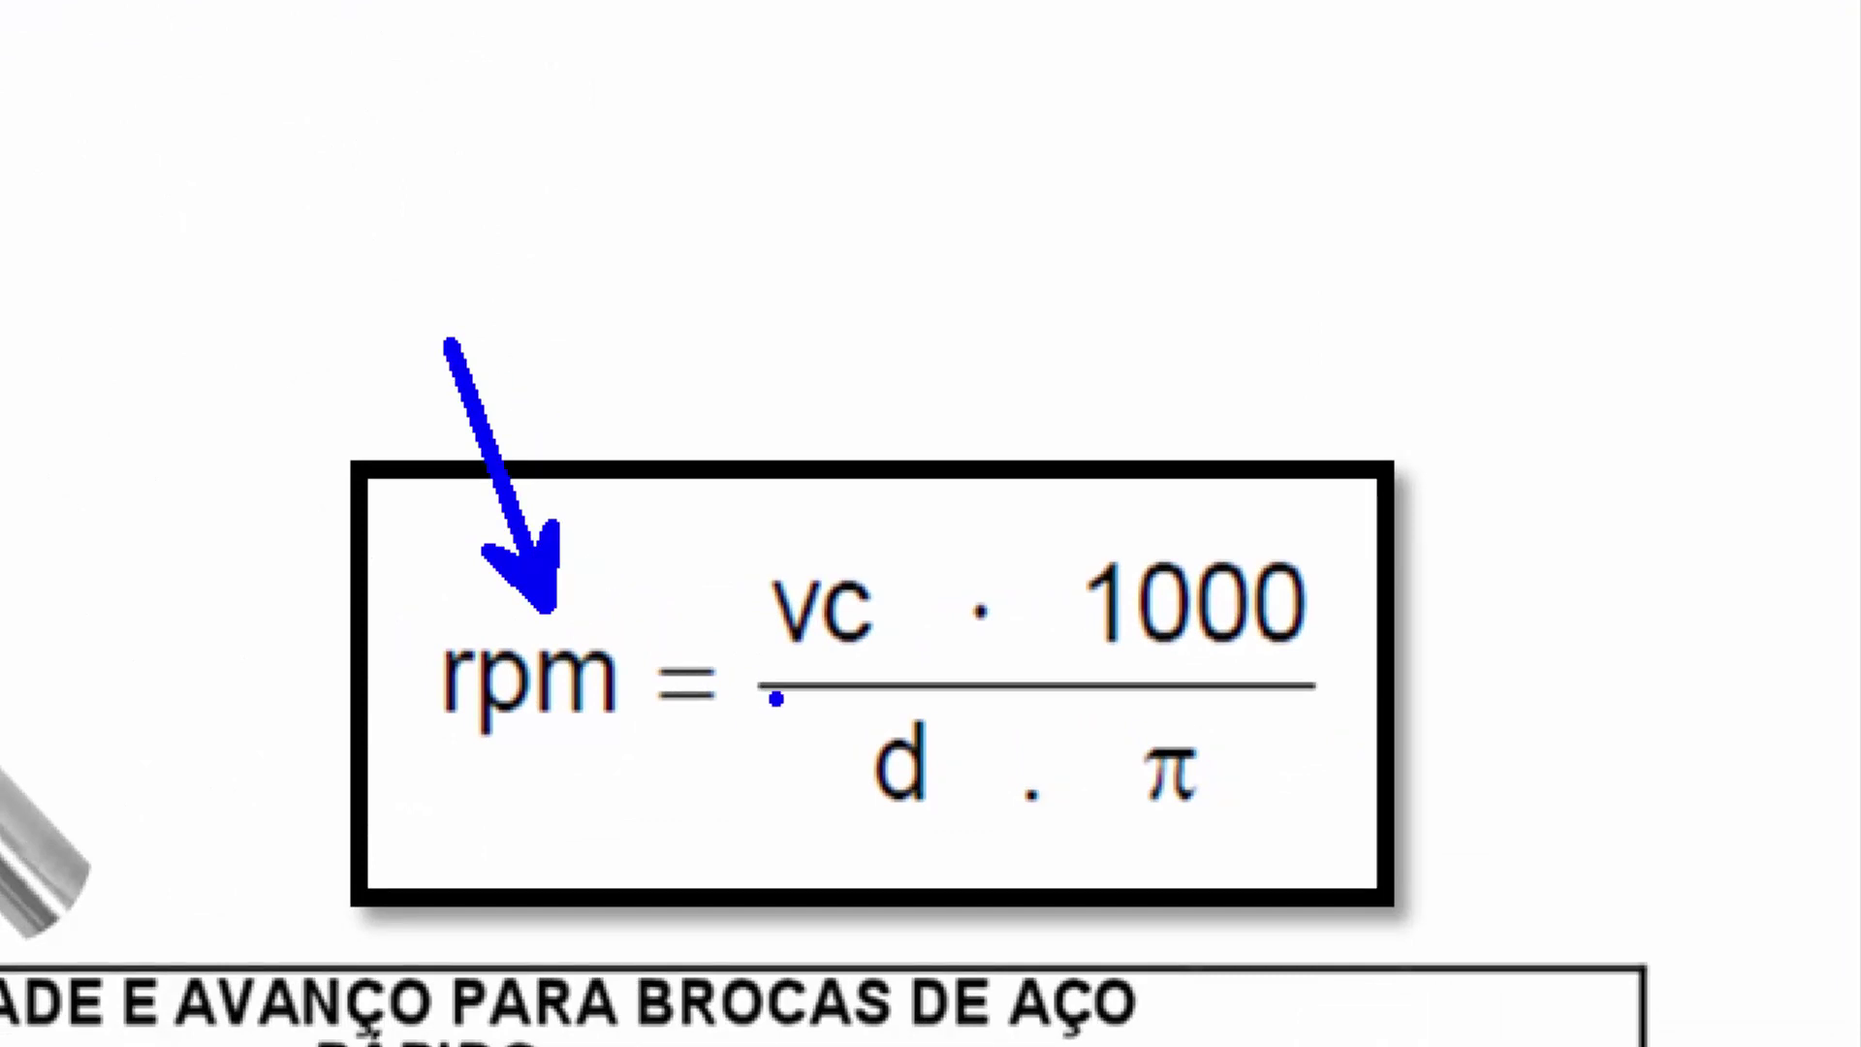
pyautogui.moveTo(714, 505); pyautogui.dragTo(901, 644)
pyautogui.moveTo(1076, 480); pyautogui.dragTo(1331, 678)
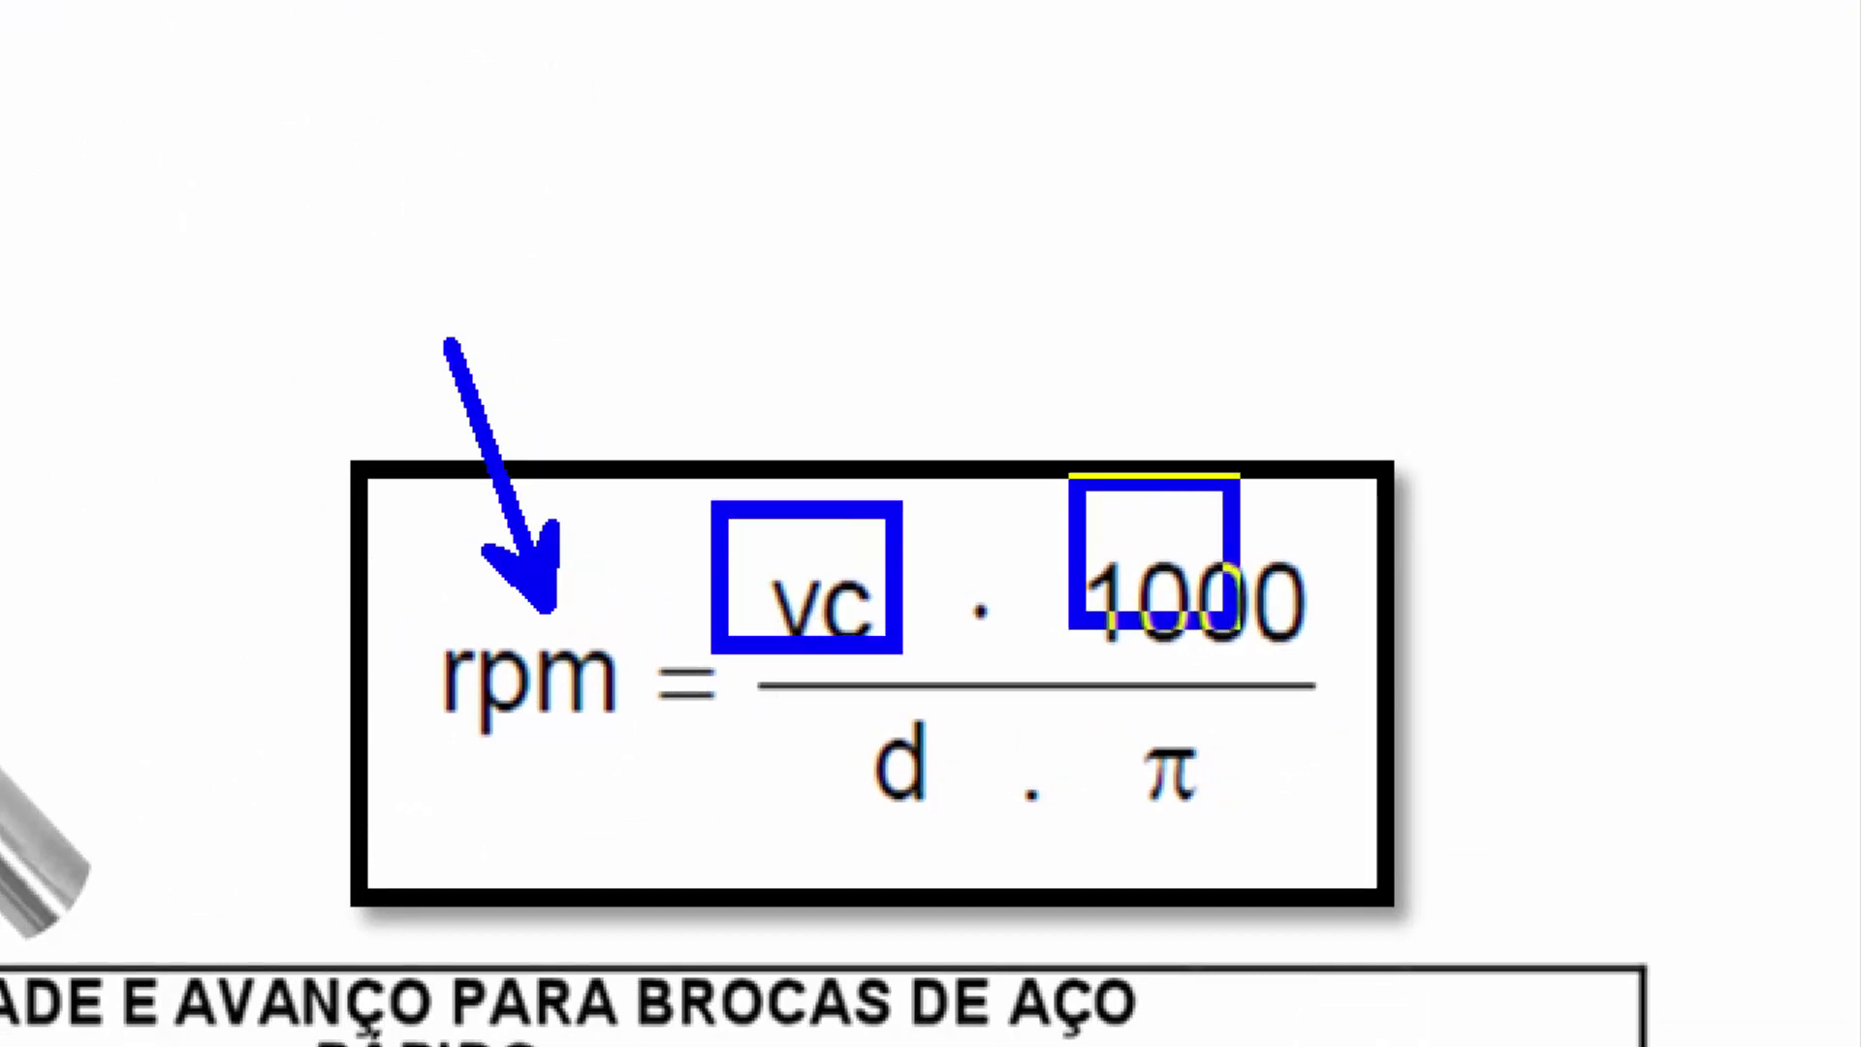
pyautogui.moveTo(814, 698); pyautogui.dragTo(1386, 880)
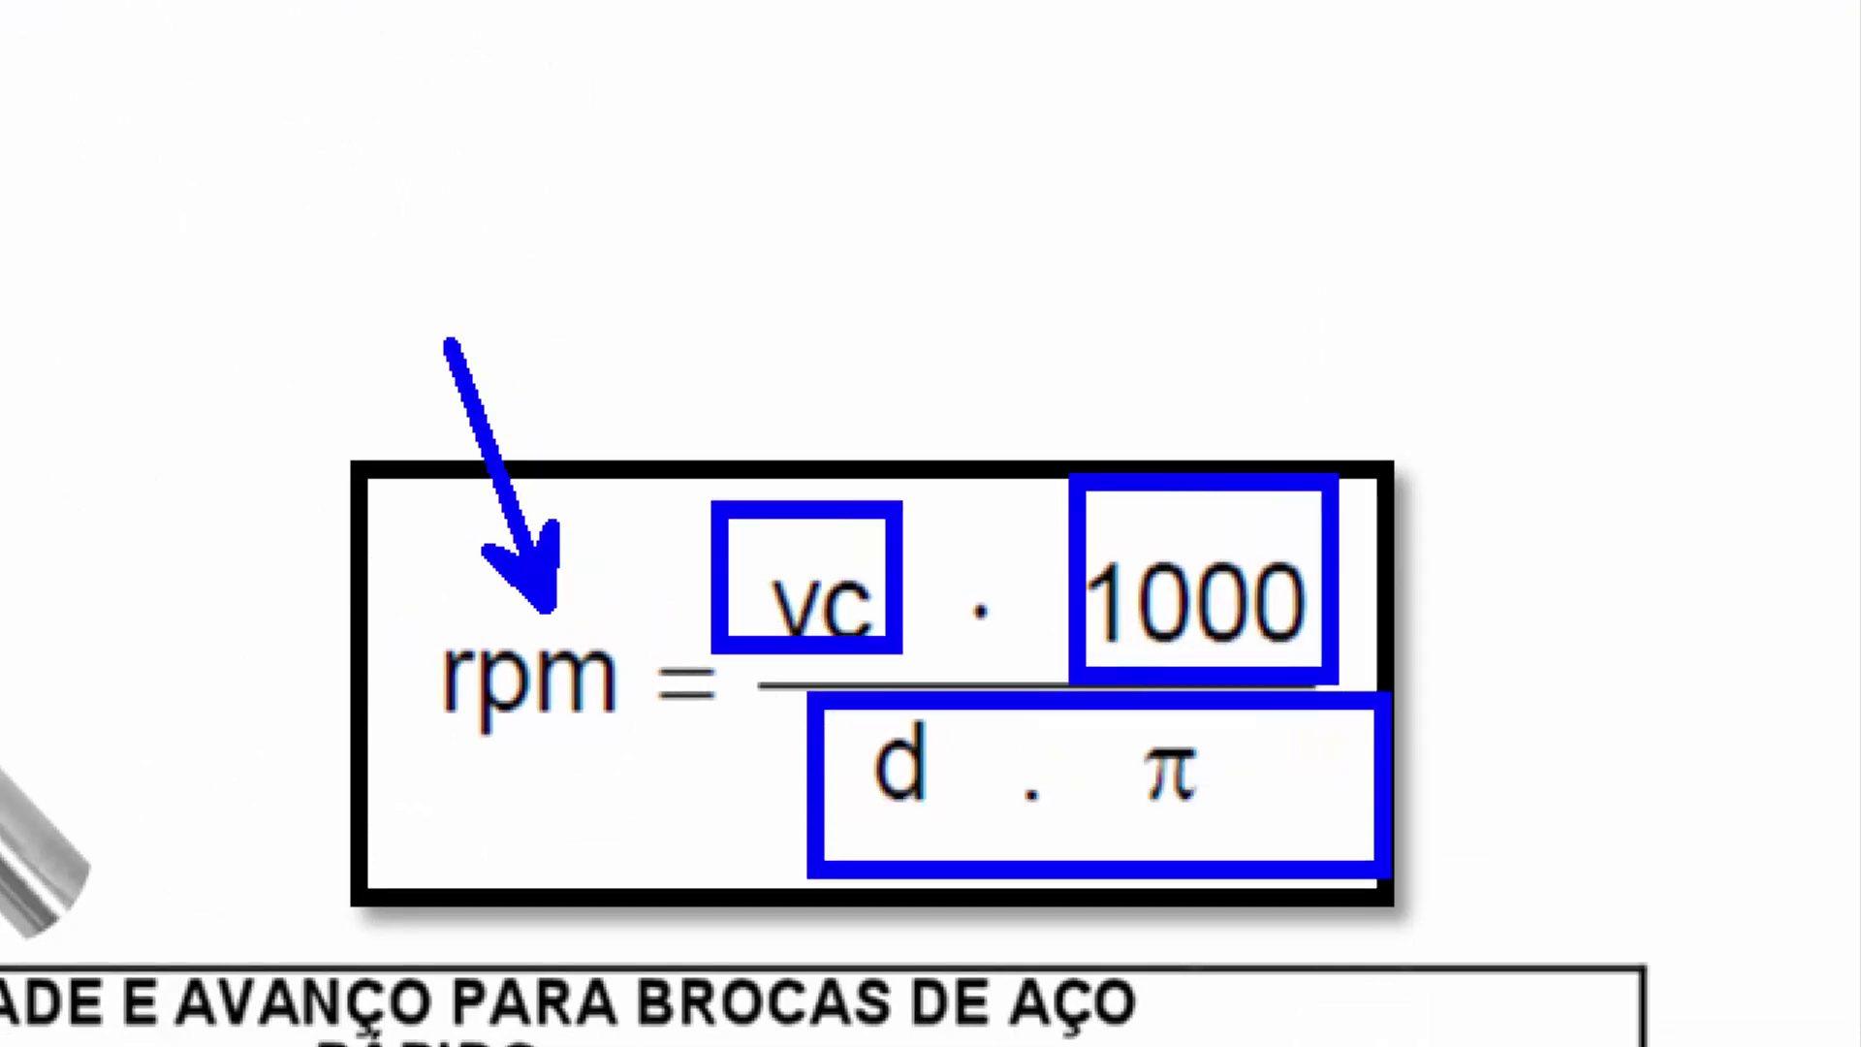
pyautogui.hotkey('ctrl', 'z')
pyautogui.hotkey('ctrl', 'z')
pyautogui.hotkey('ctrl', 'z')
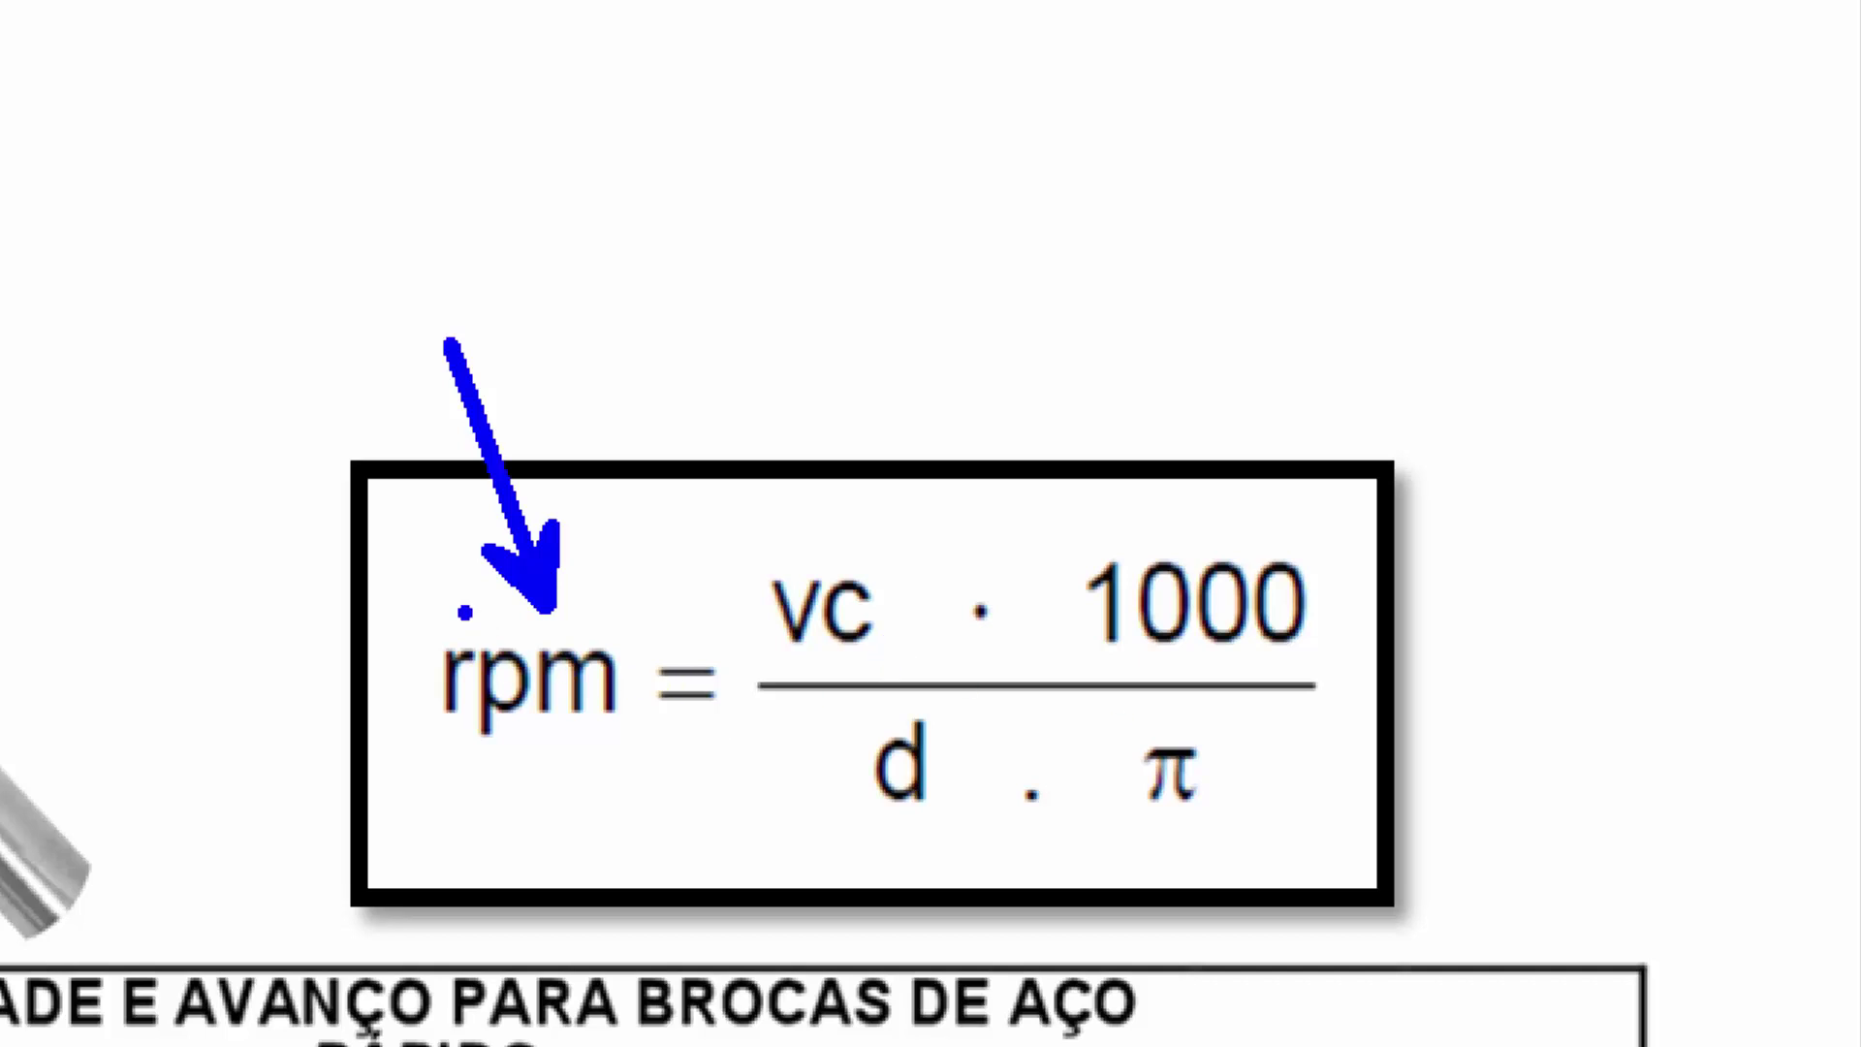
# Step: Annotate rpm, vc and the diameter d in the formula with red boxes and arrows, then clear them
pyautogui.moveTo(413, 581); pyautogui.dragTo(630, 788)
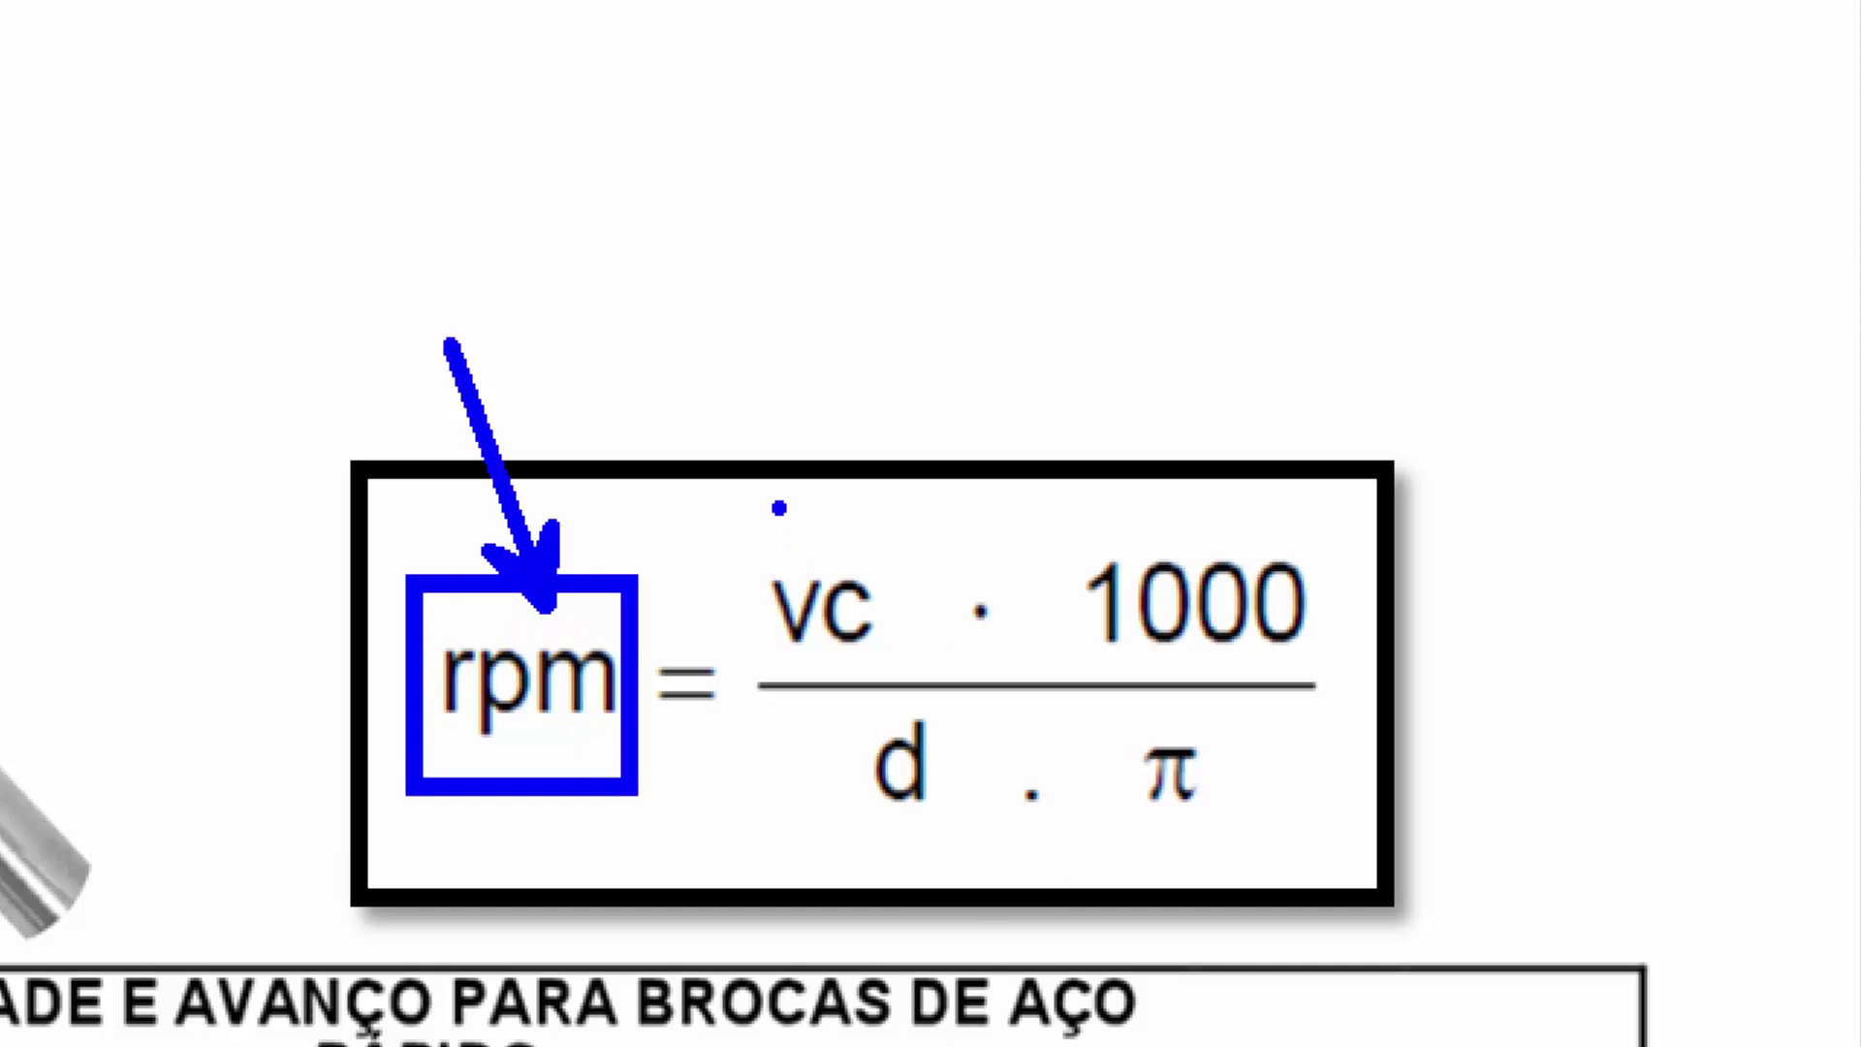
pyautogui.moveTo(795, 532); pyautogui.dragTo(734, 339)
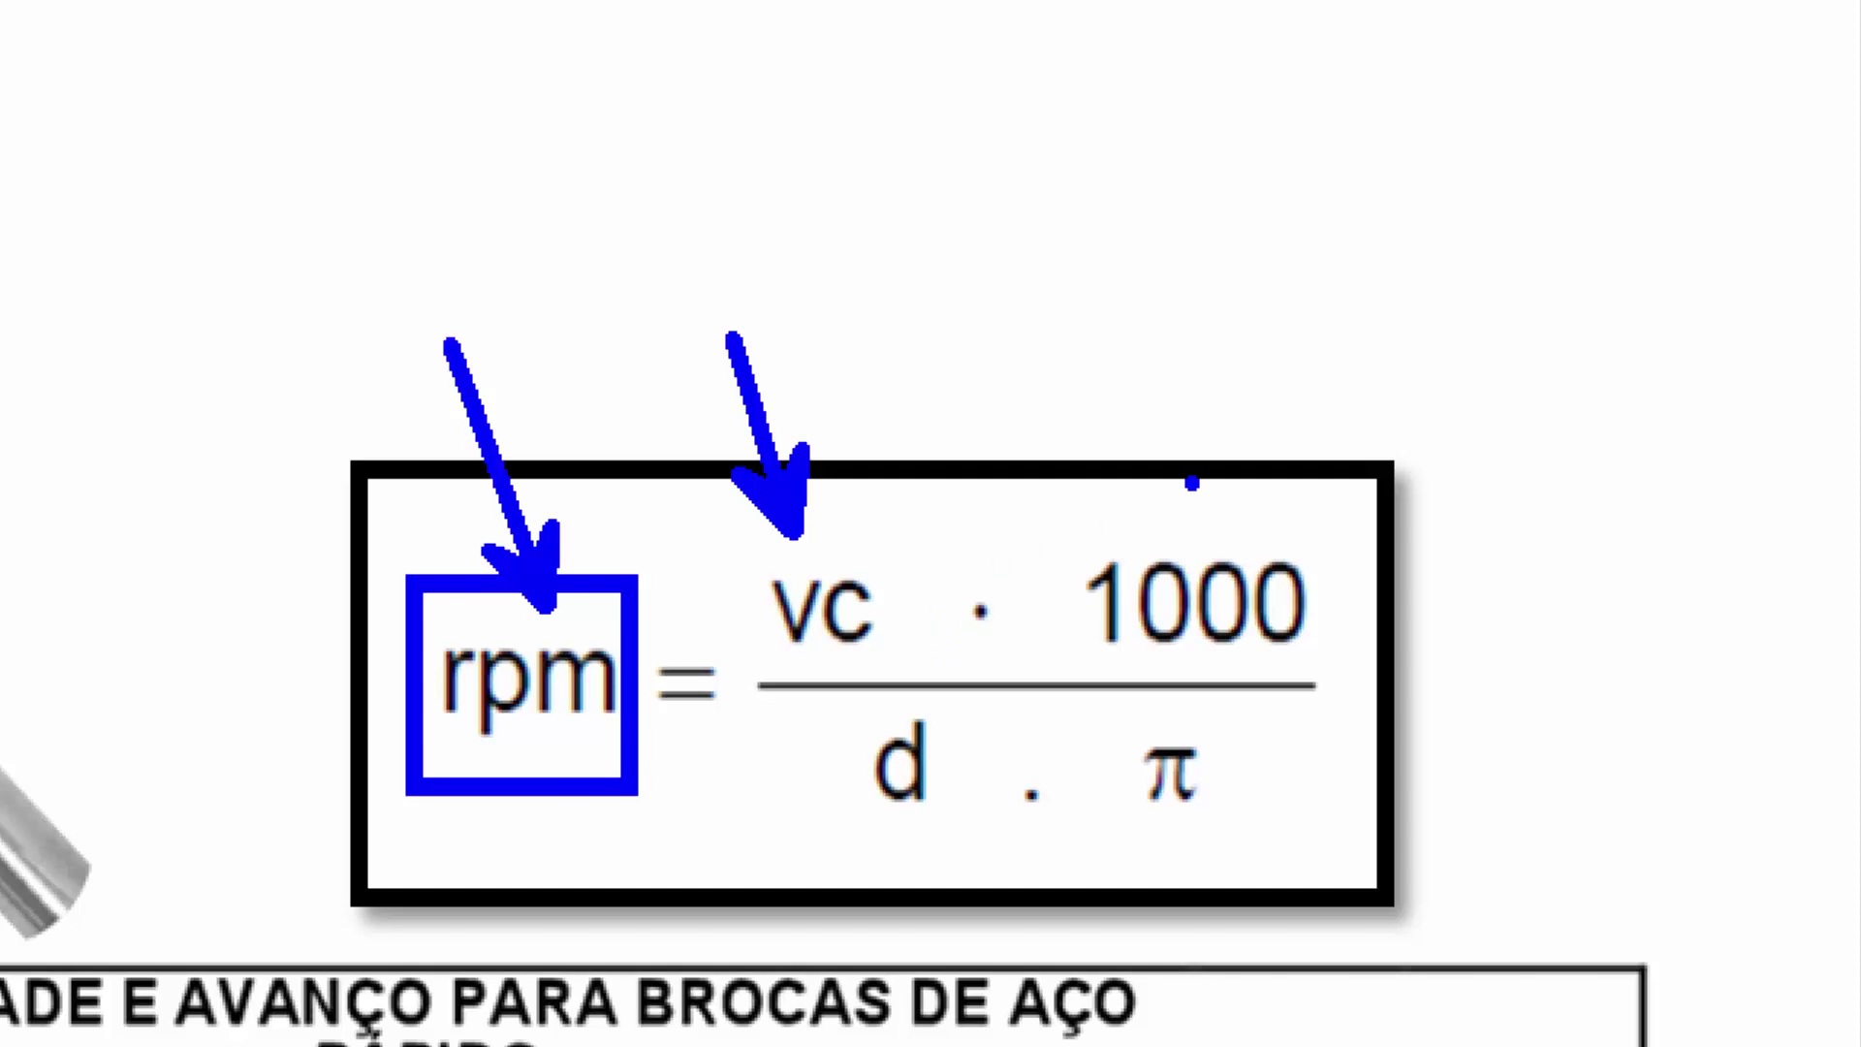
pyautogui.press('Escape')
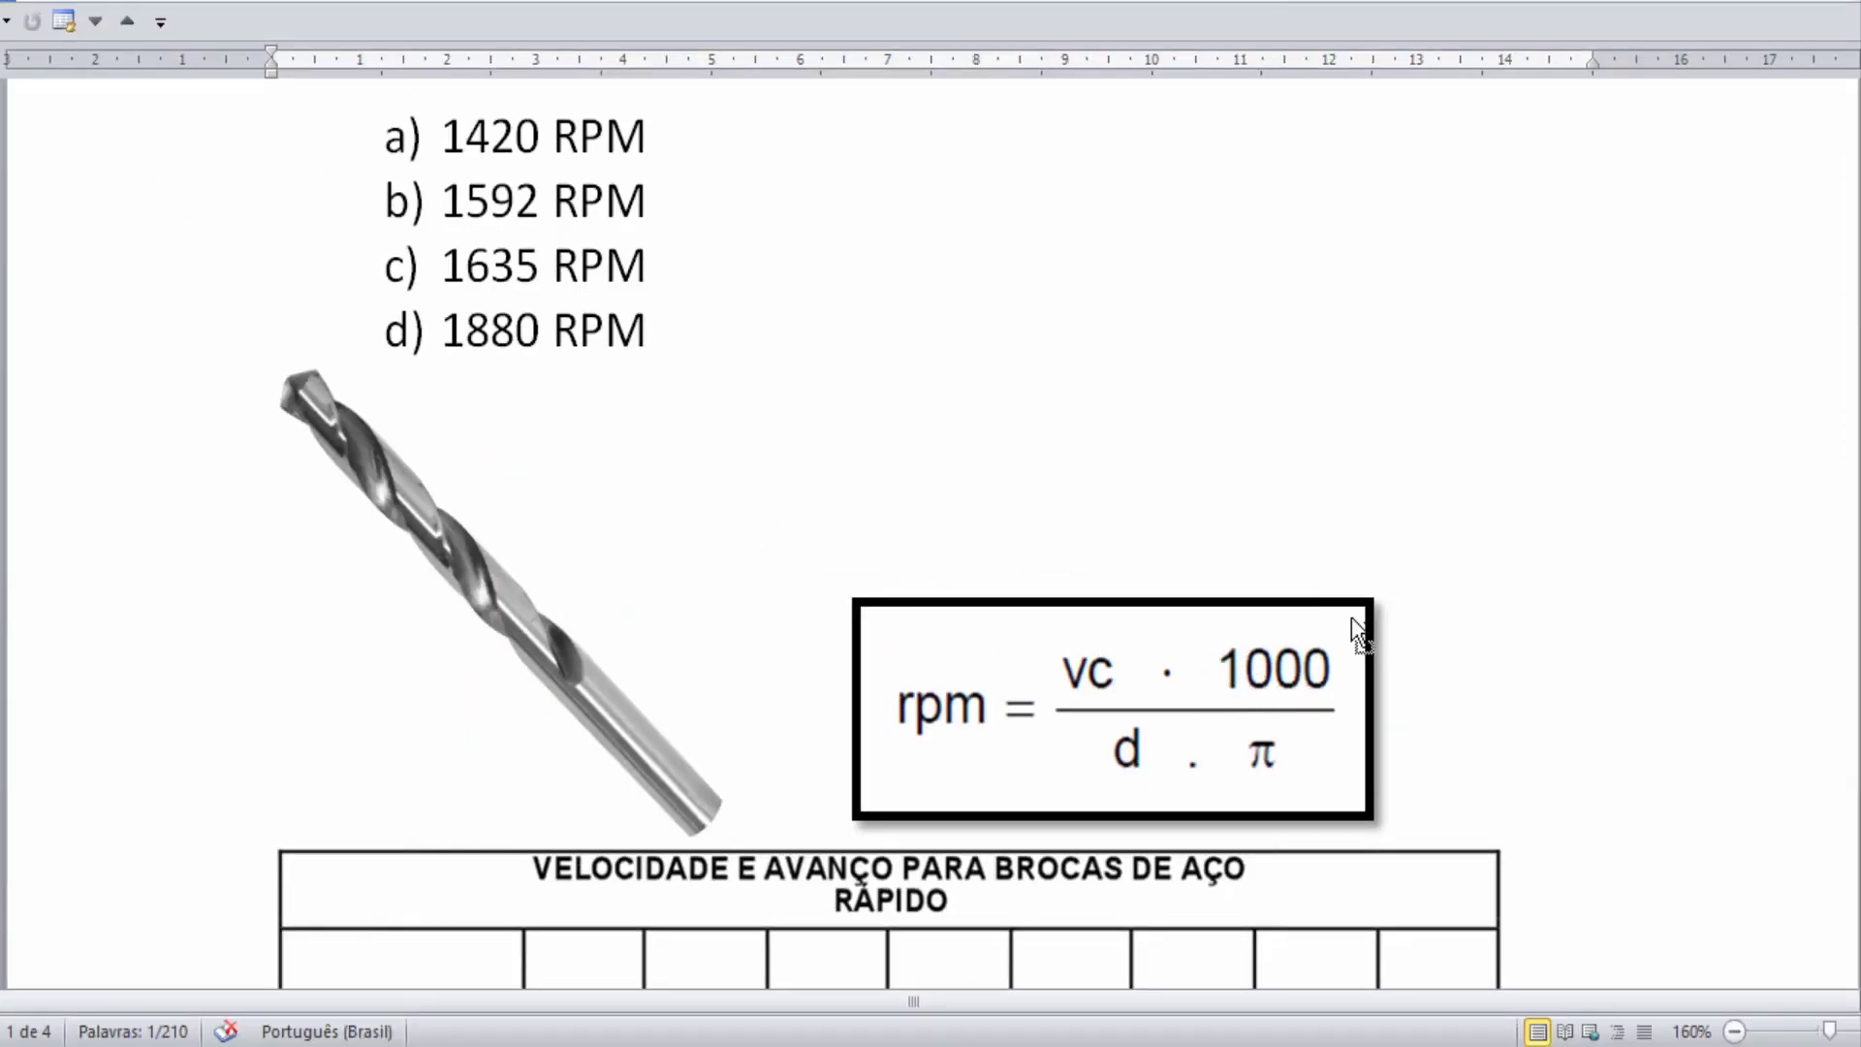
pyautogui.moveTo(1041, 636)
pyautogui.mouseDown()
pyautogui.moveTo(1129, 697)
pyautogui.moveTo(1173, 794)
pyautogui.mouseUp()
pyautogui.moveTo(955, 773); pyautogui.dragTo(1079, 773)
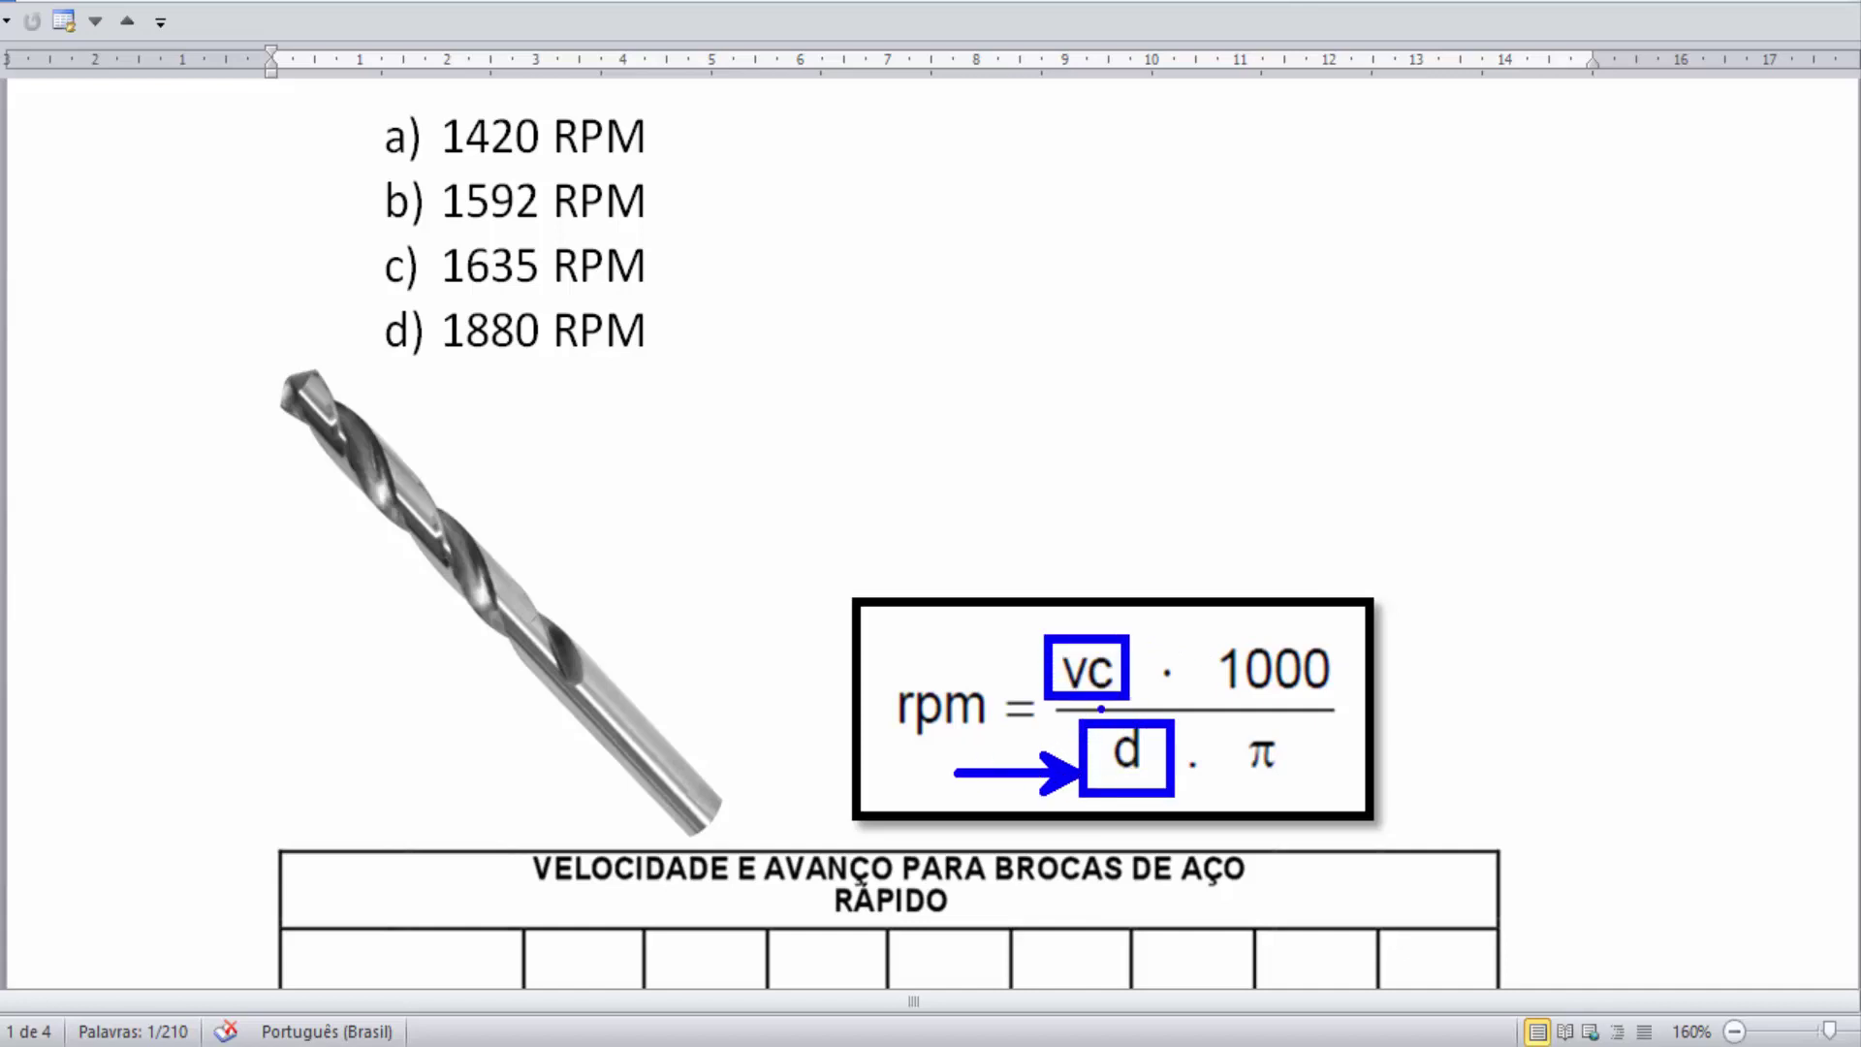
pyautogui.press('Escape')
# Step: Box the Cobre header in the speed table, arrow to its 50 speed, box (m/min), then clear
pyautogui.scroll(-3, 1281, 550)
pyautogui.scroll(-3, 1281, 550)
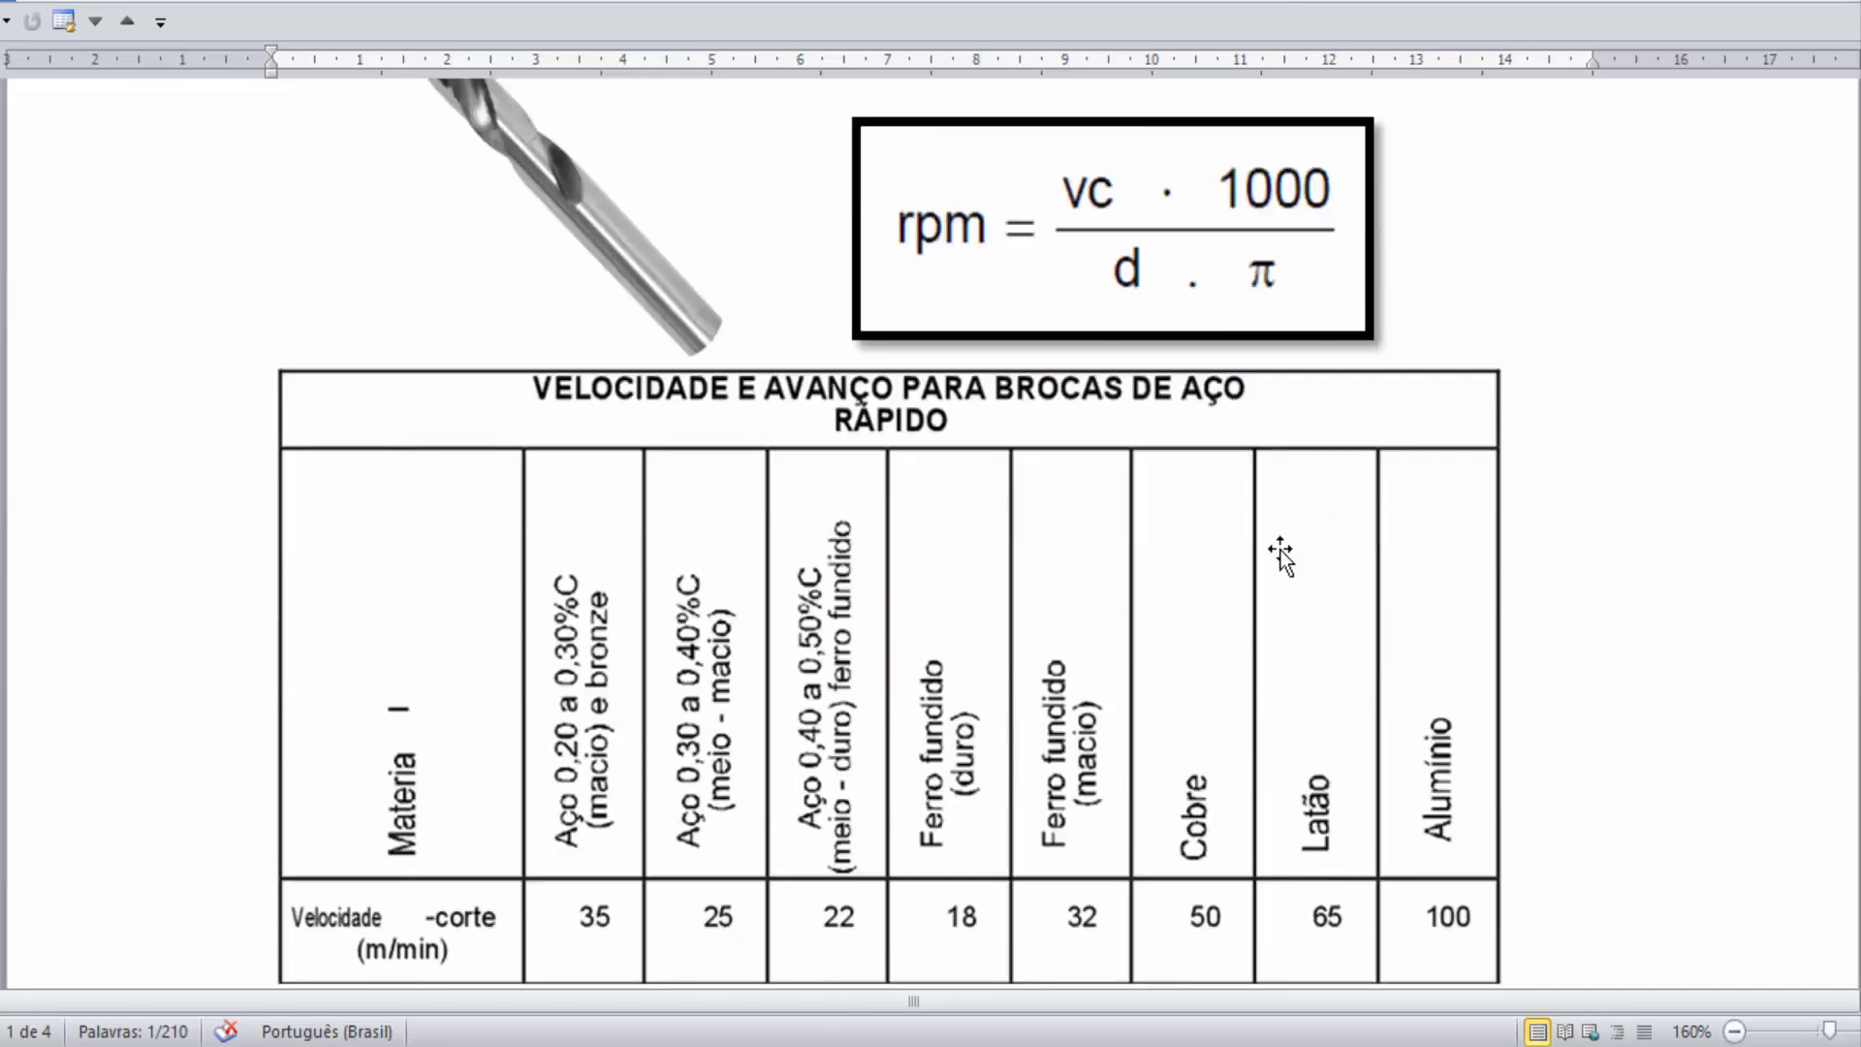
pyautogui.scroll(-2, 1278, 521)
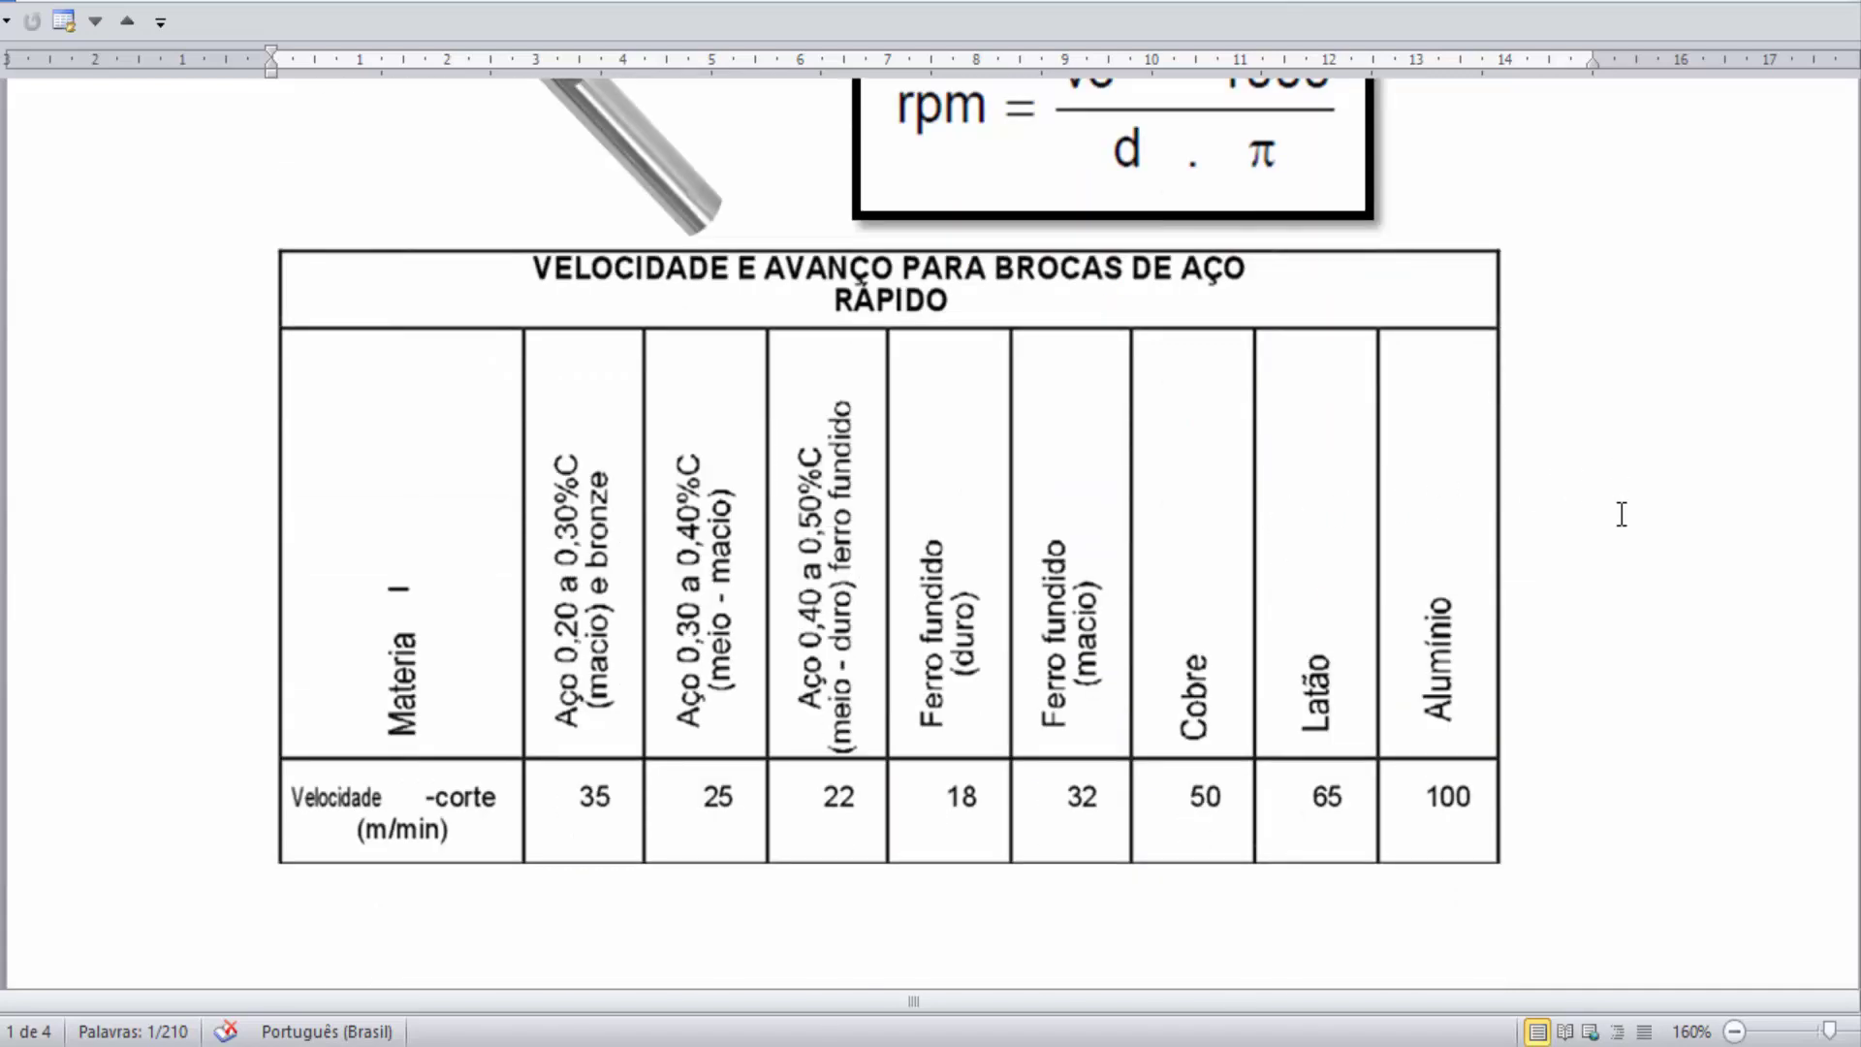
pyautogui.moveTo(538, 338); pyautogui.dragTo(1473, 762)
pyautogui.moveTo(1156, 585); pyautogui.dragTo(1242, 751)
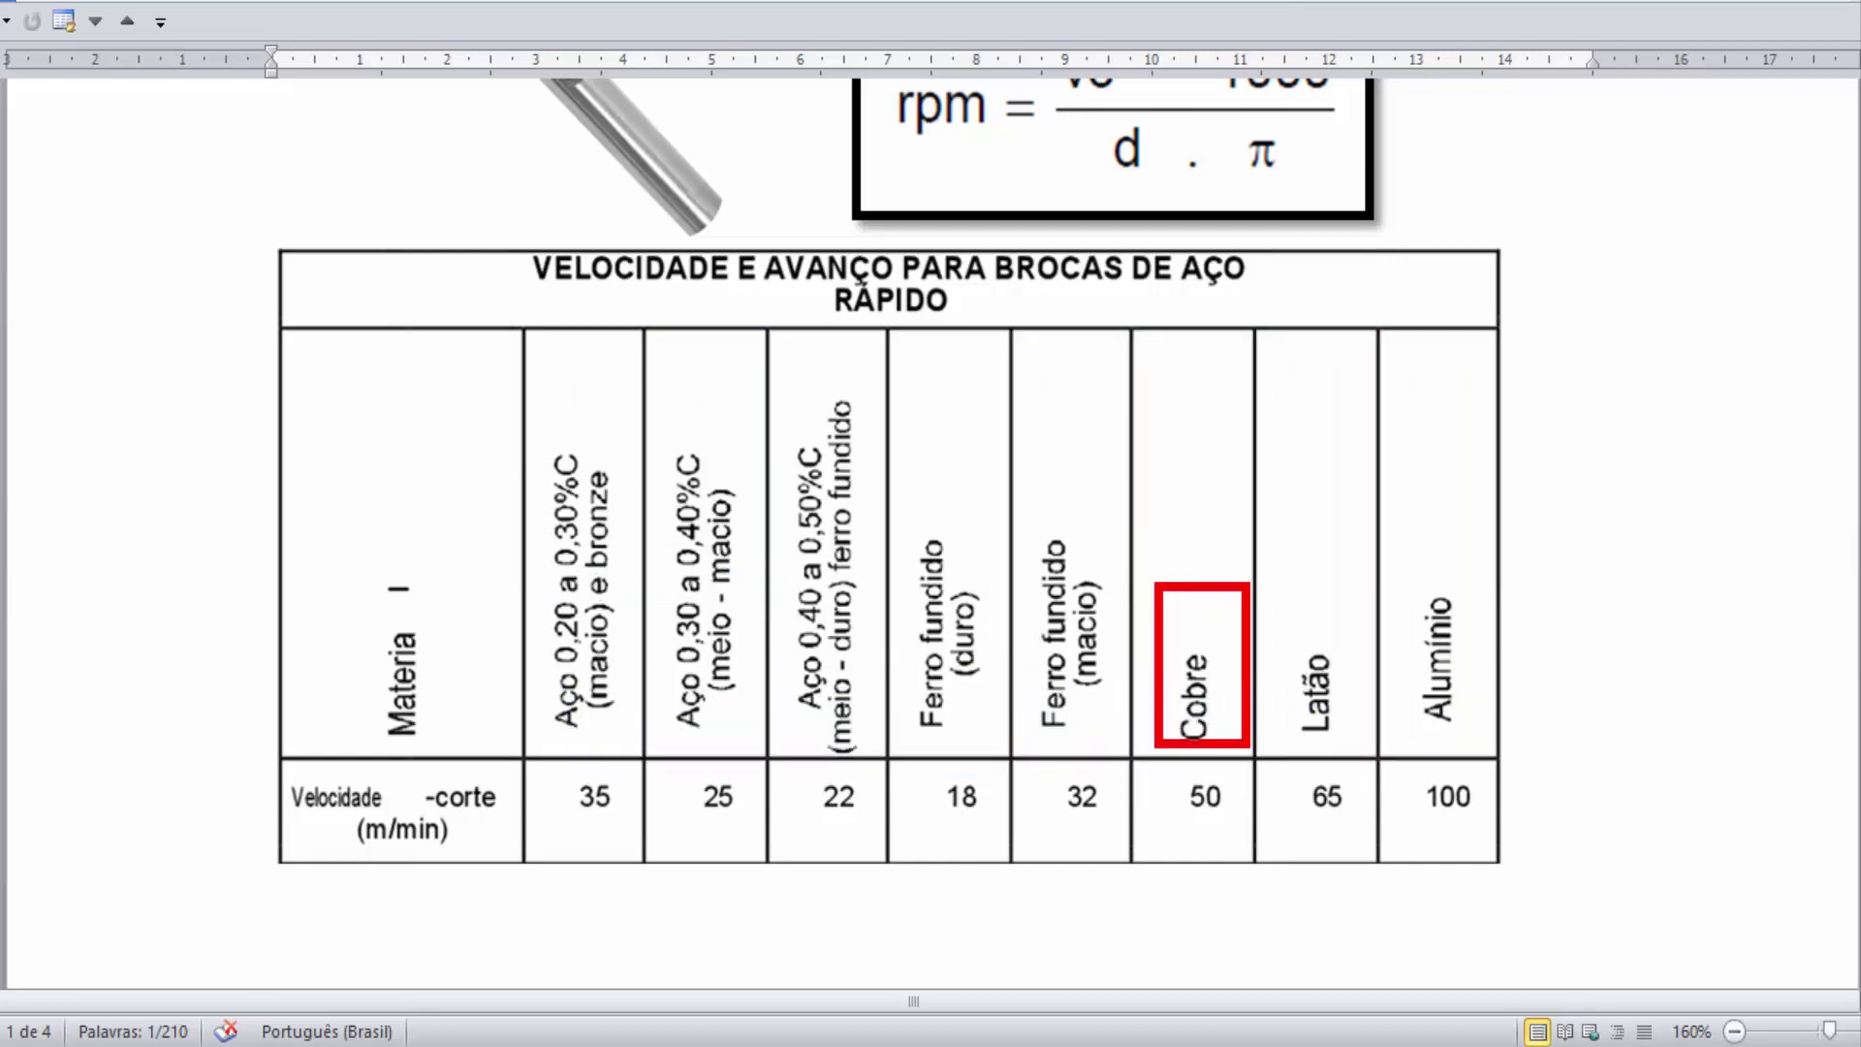
pyautogui.moveTo(1217, 830); pyautogui.dragTo(1257, 928)
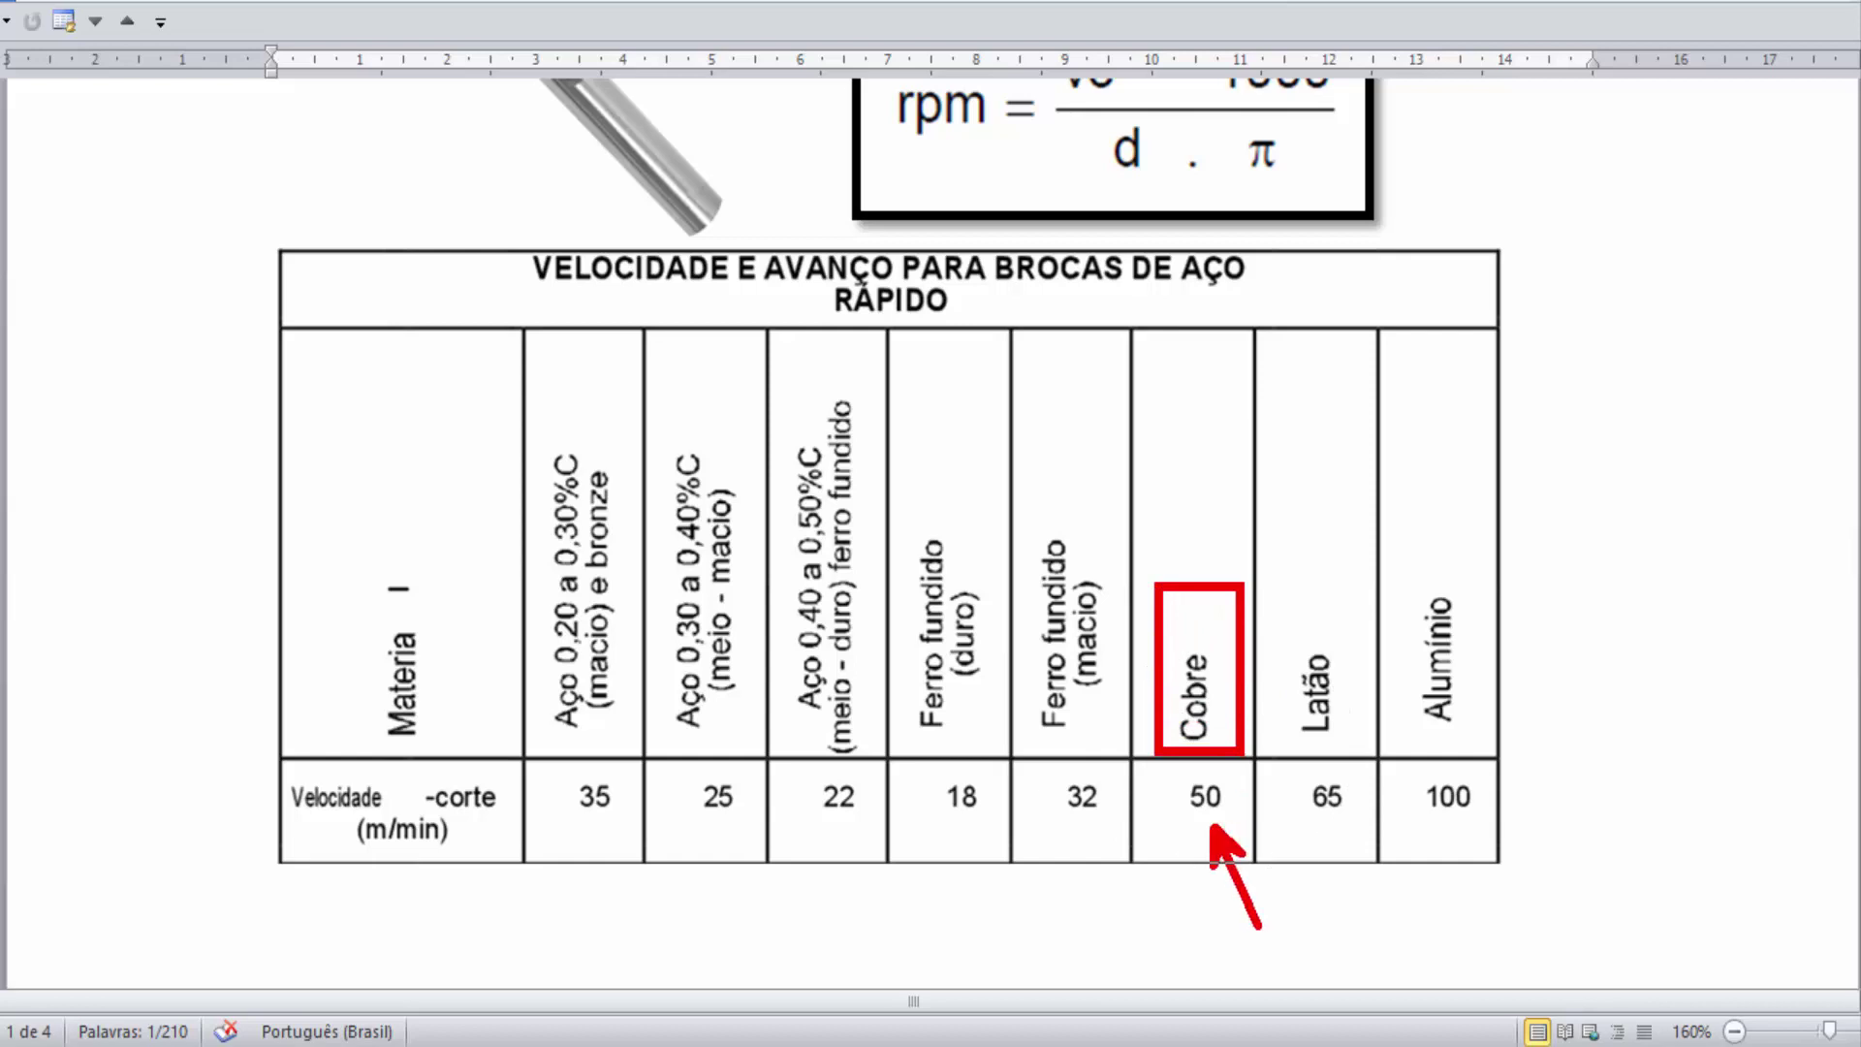
pyautogui.moveTo(349, 798); pyautogui.dragTo(500, 888)
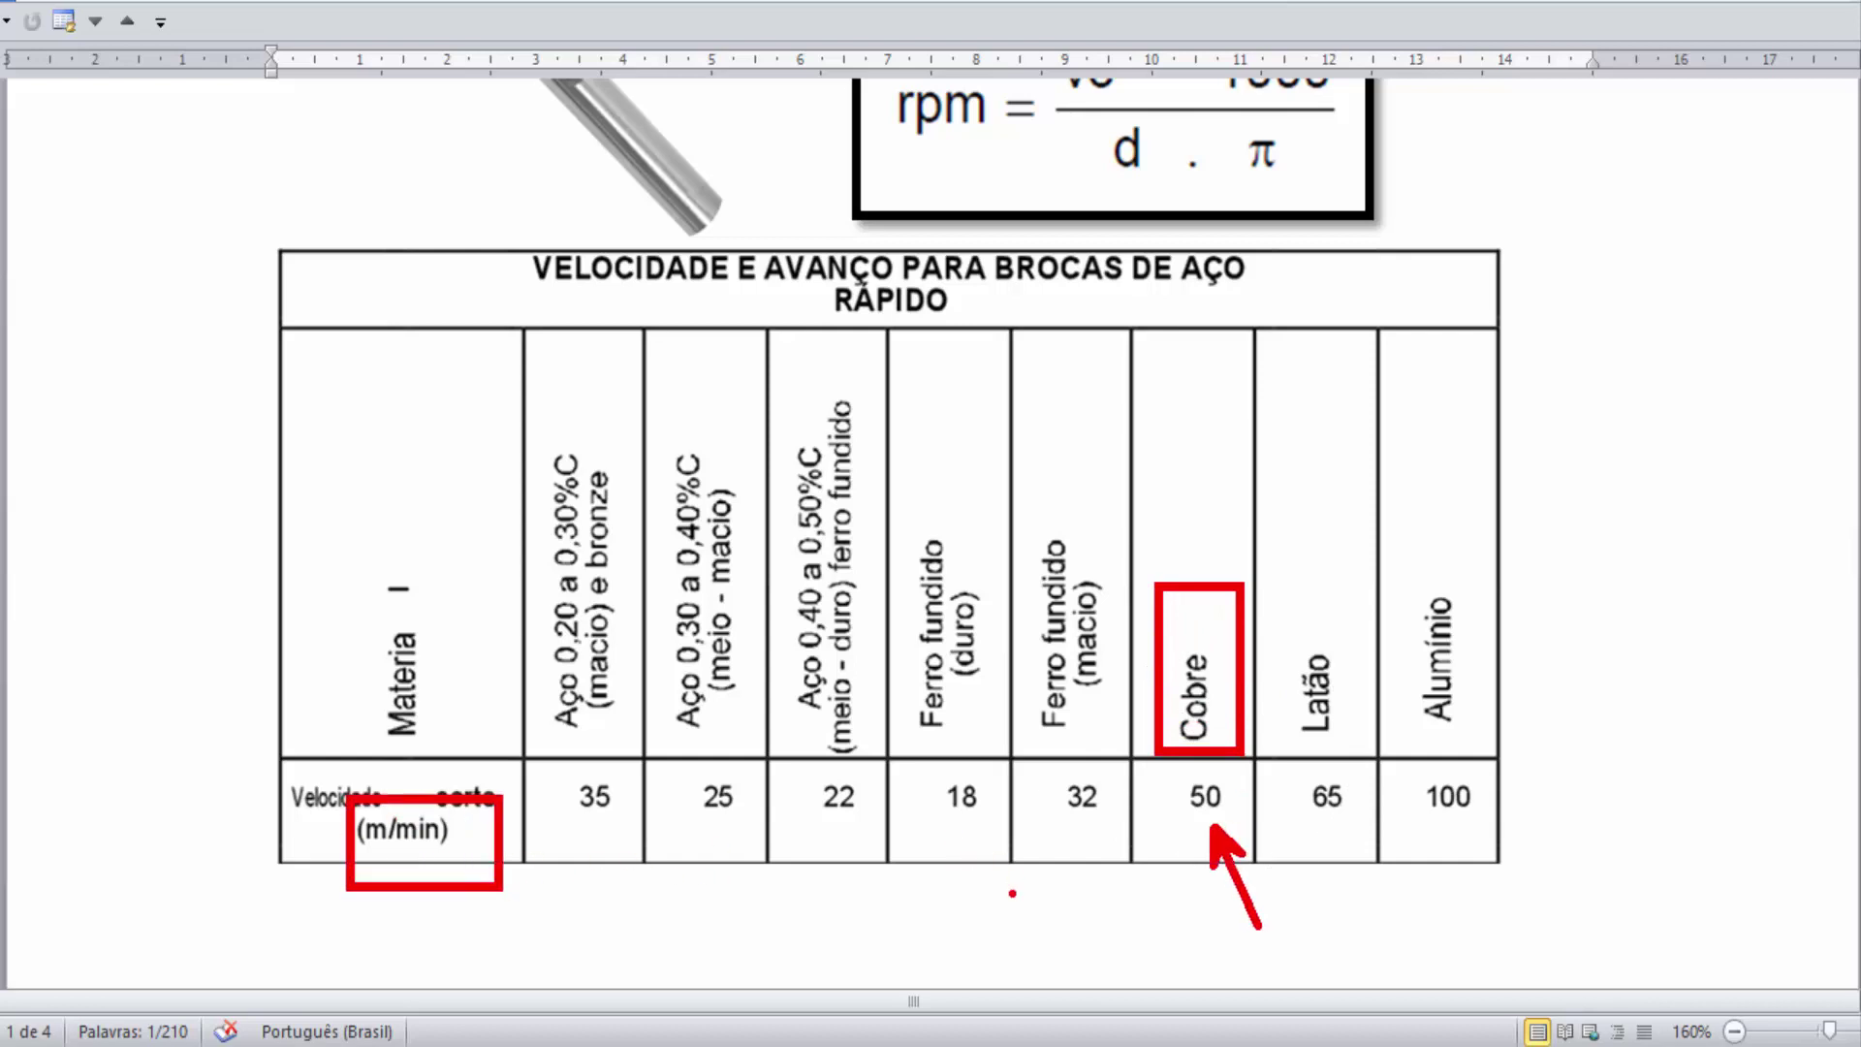
pyautogui.press('Escape')
# Step: Write 'RPM = 50 . 1000' in red above the rpm formula
pyautogui.scroll(5, 1335, 411)
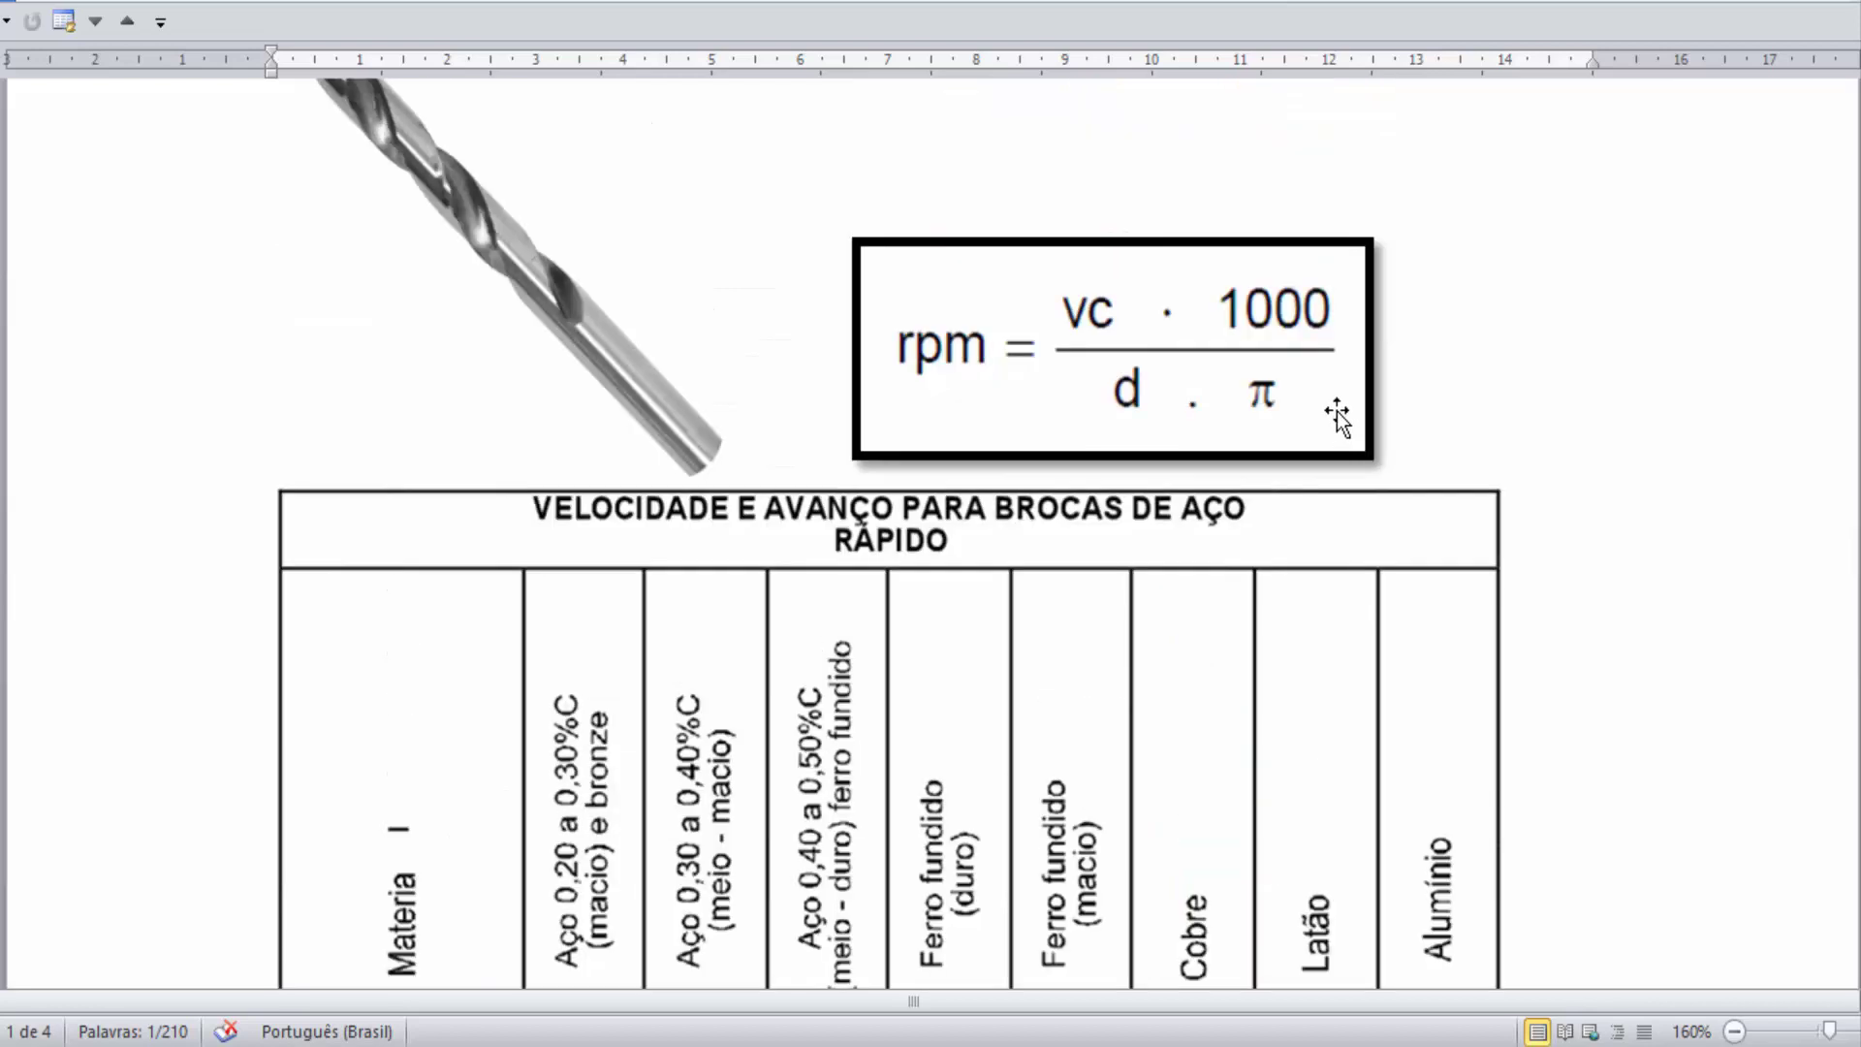
pyautogui.scroll(5, 1442, 429)
pyautogui.scroll(2, 1441, 430)
pyautogui.scroll(2, 1444, 431)
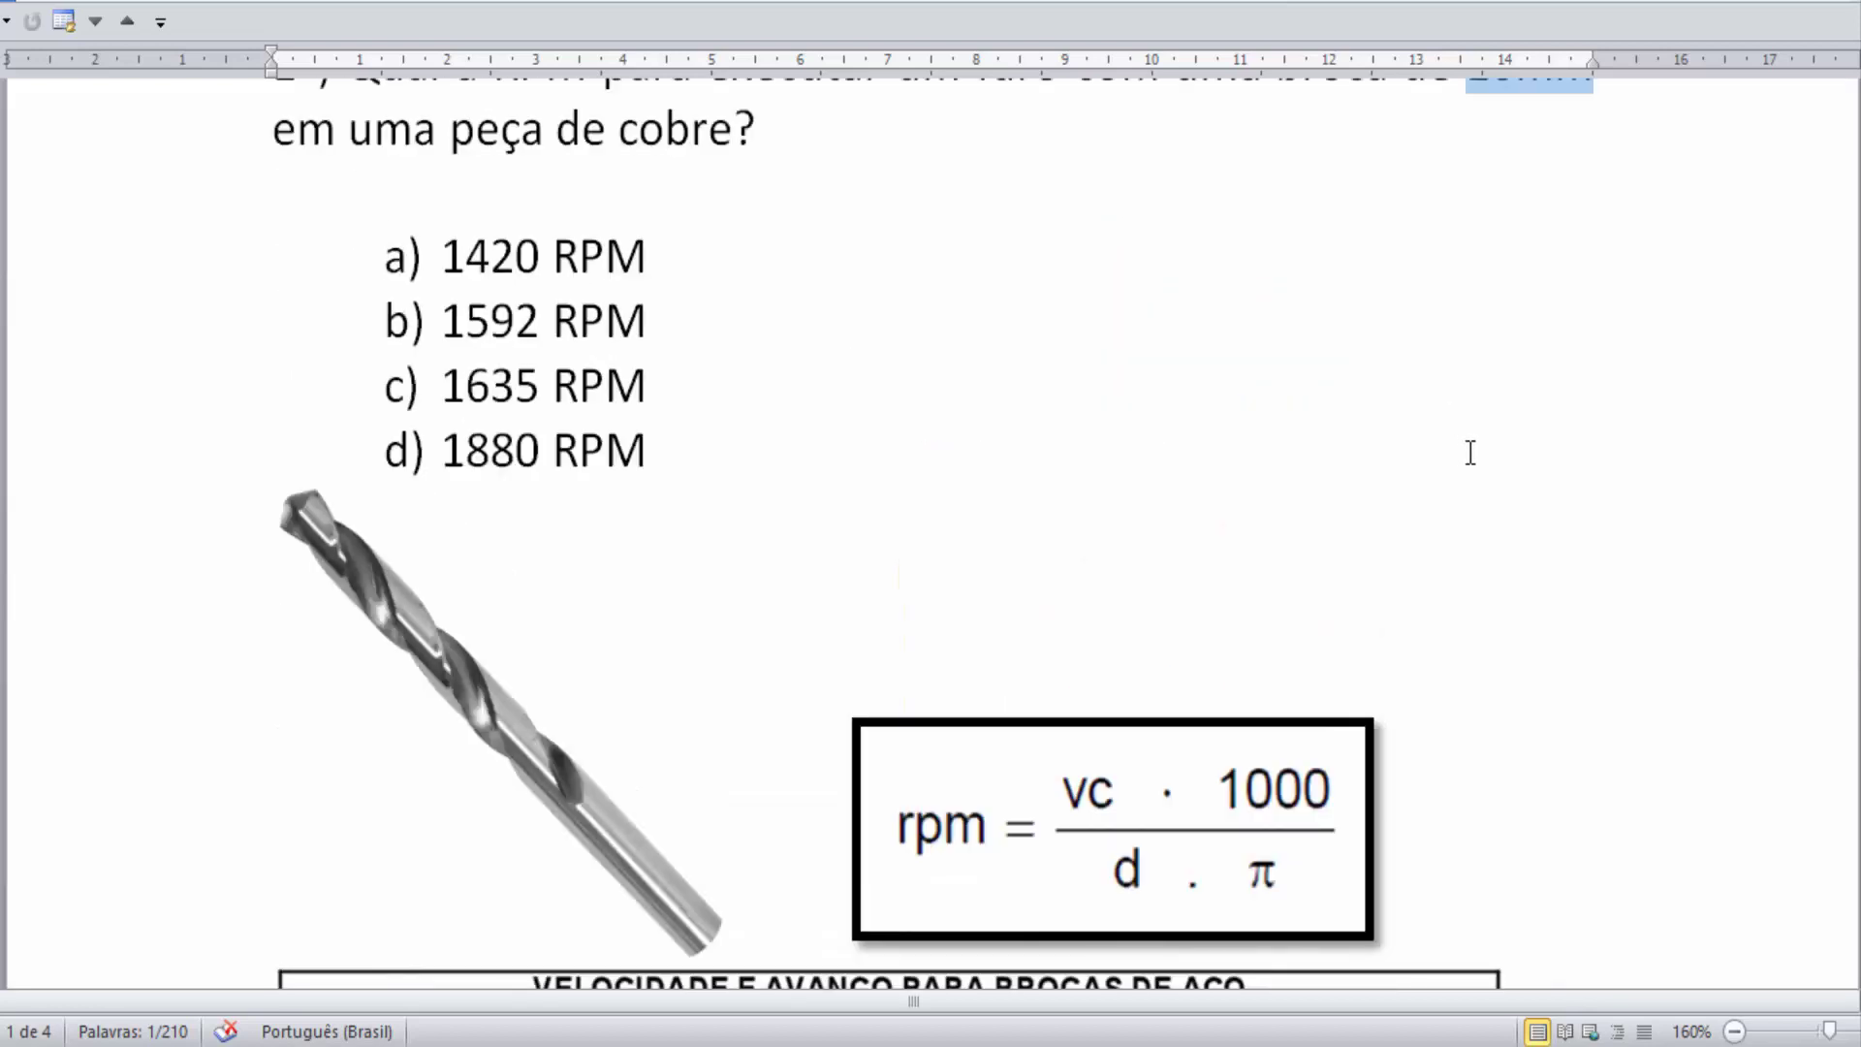
pyautogui.hotkey('ctrl', '2')
pyautogui.moveTo(862, 482); pyautogui.dragTo(862, 555)
pyautogui.write('RPM ')
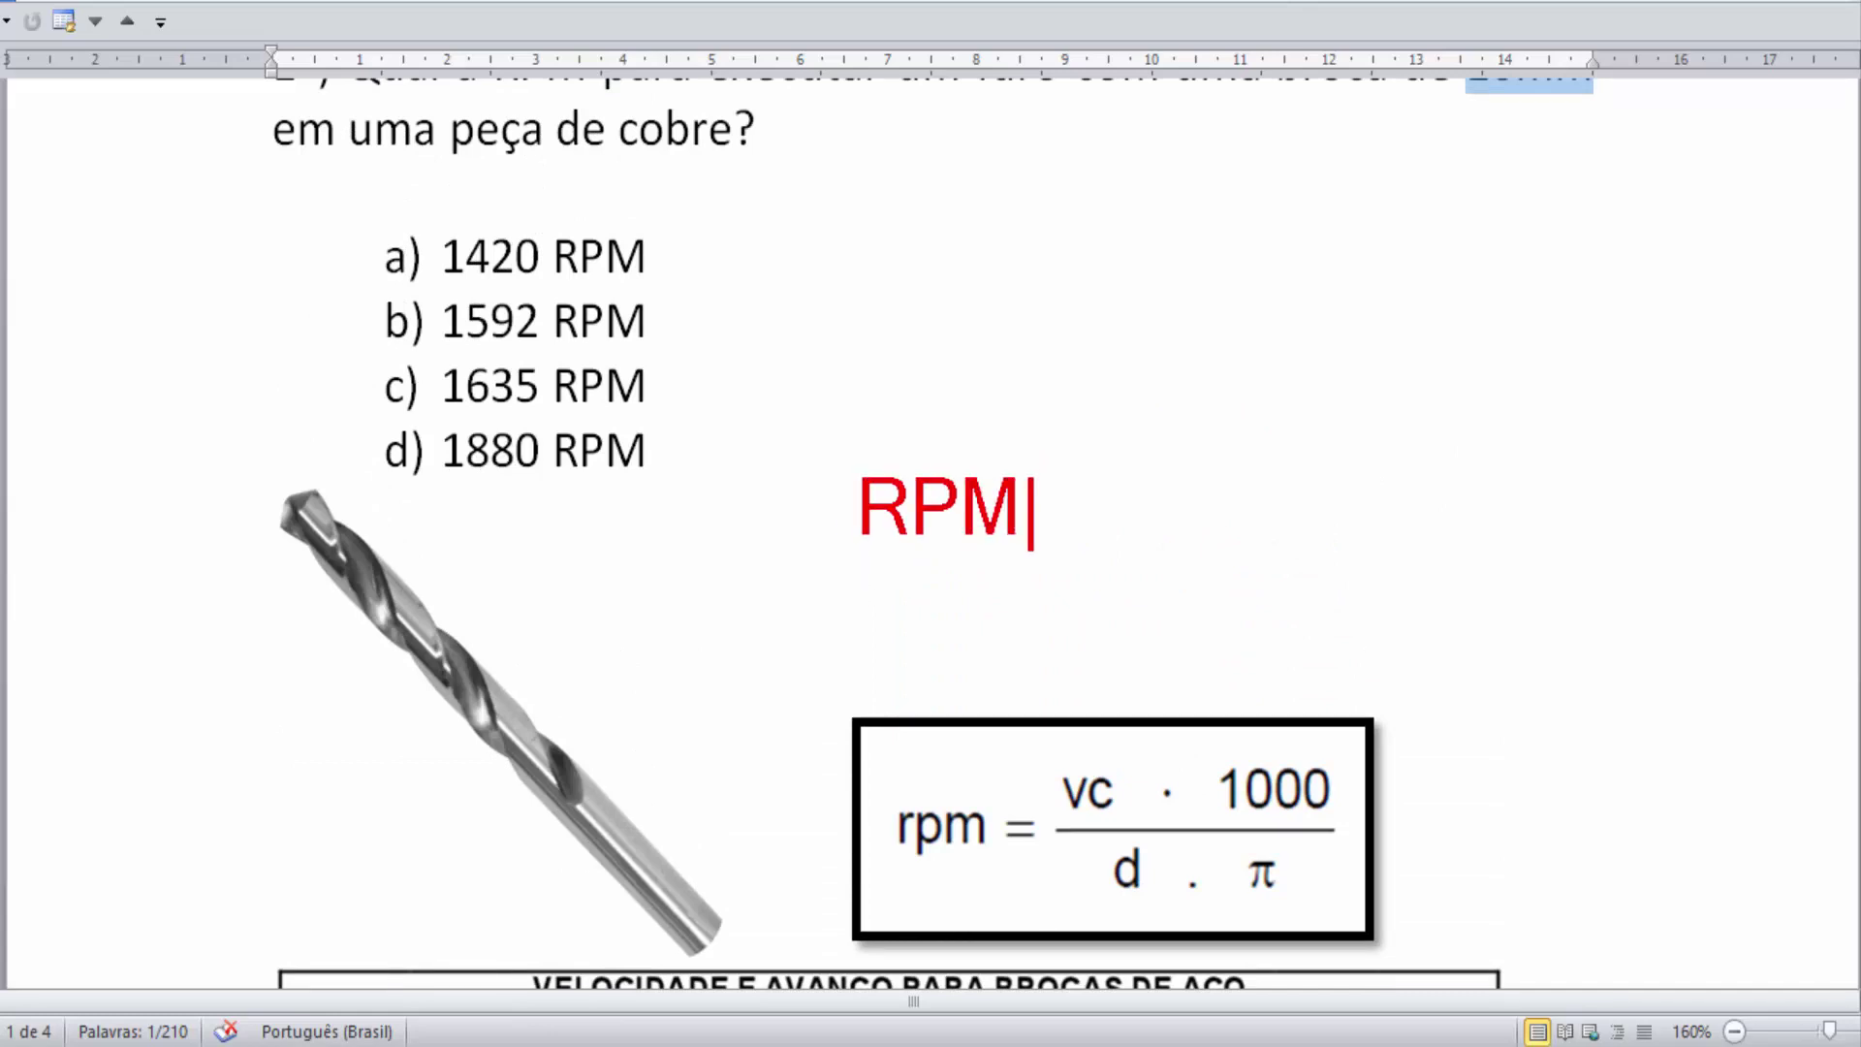
pyautogui.write('= ')
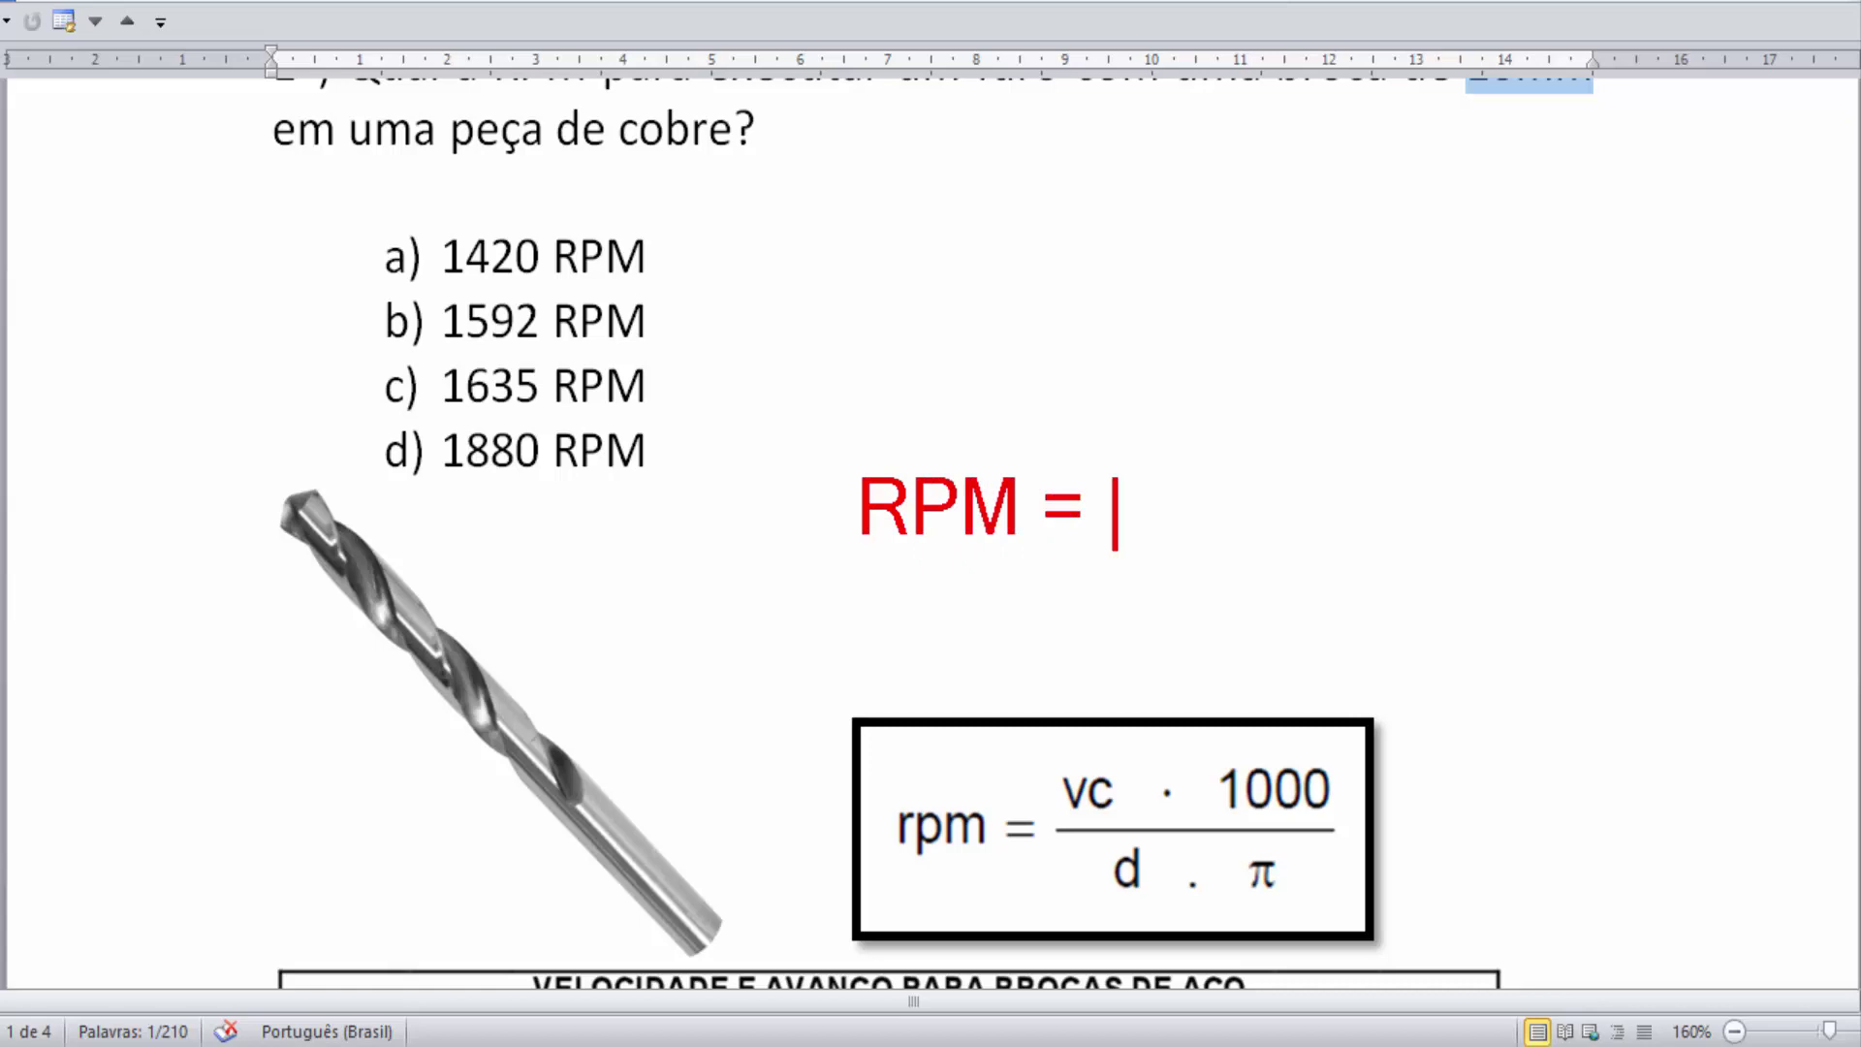
pyautogui.write('50')
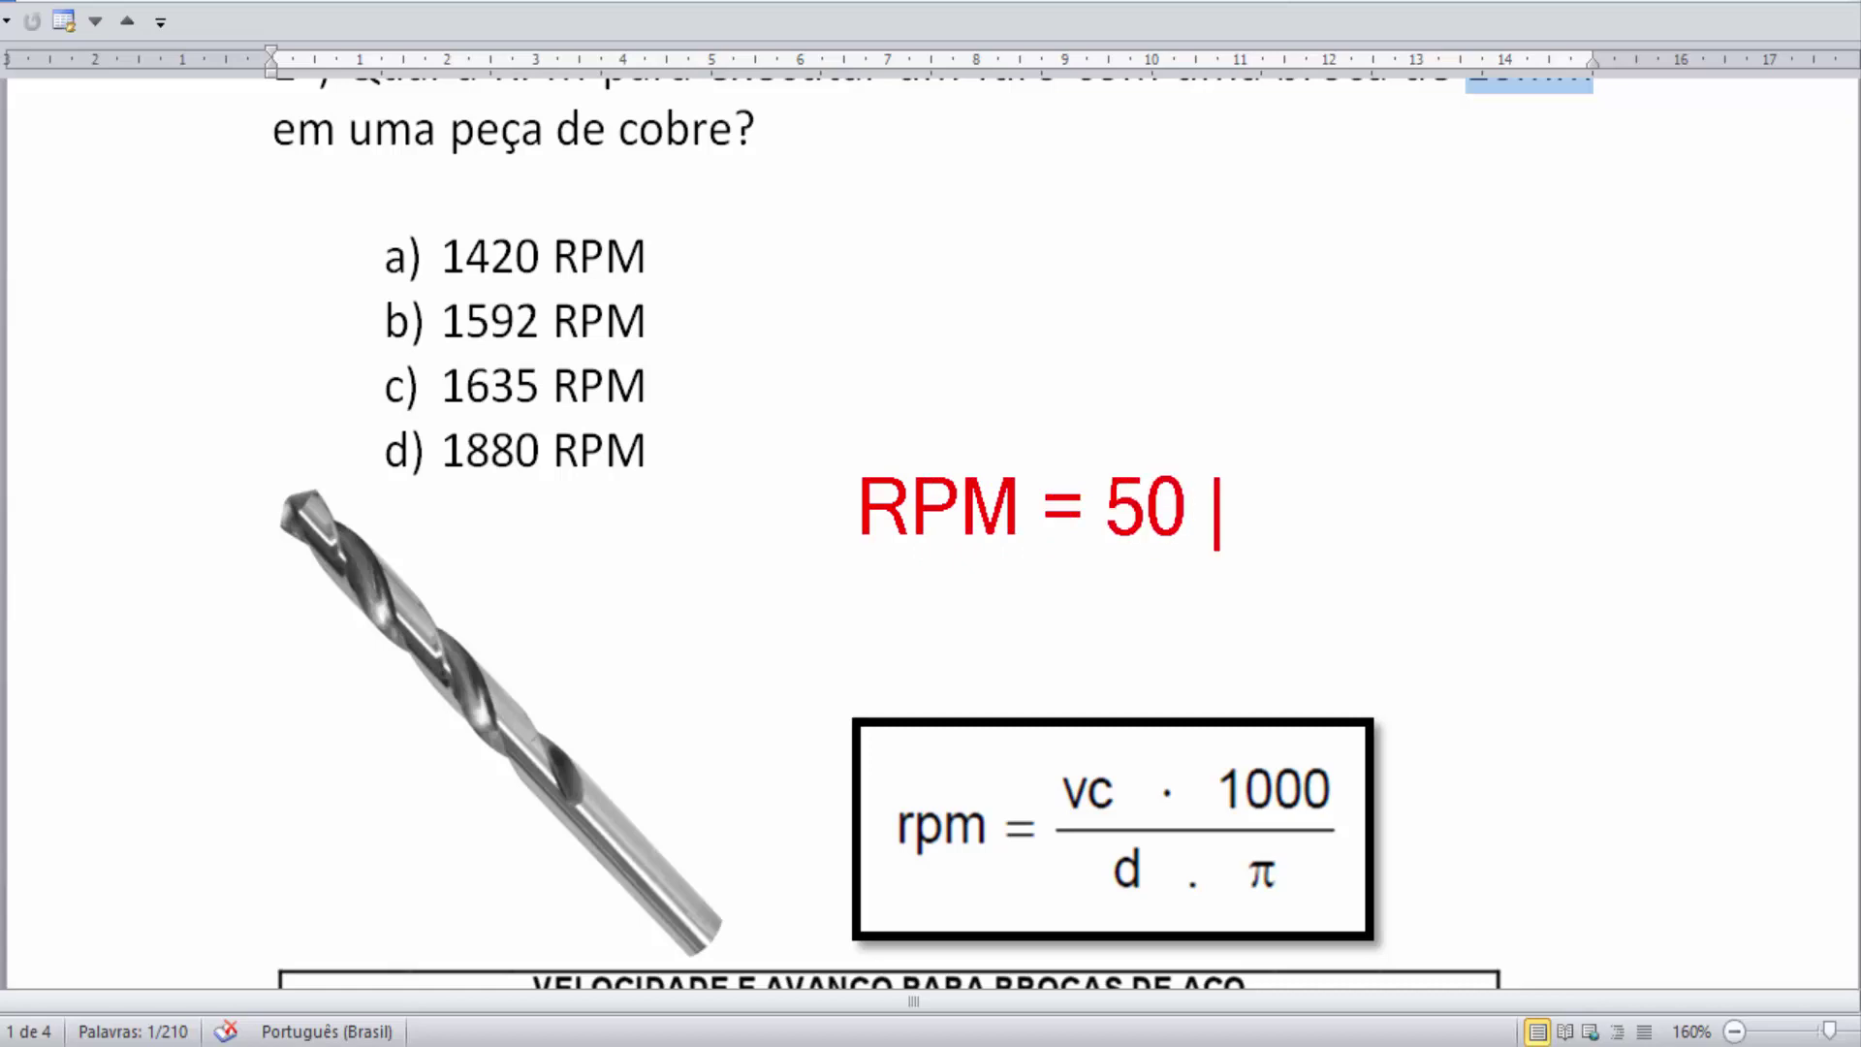
pyautogui.write(' . 1000')
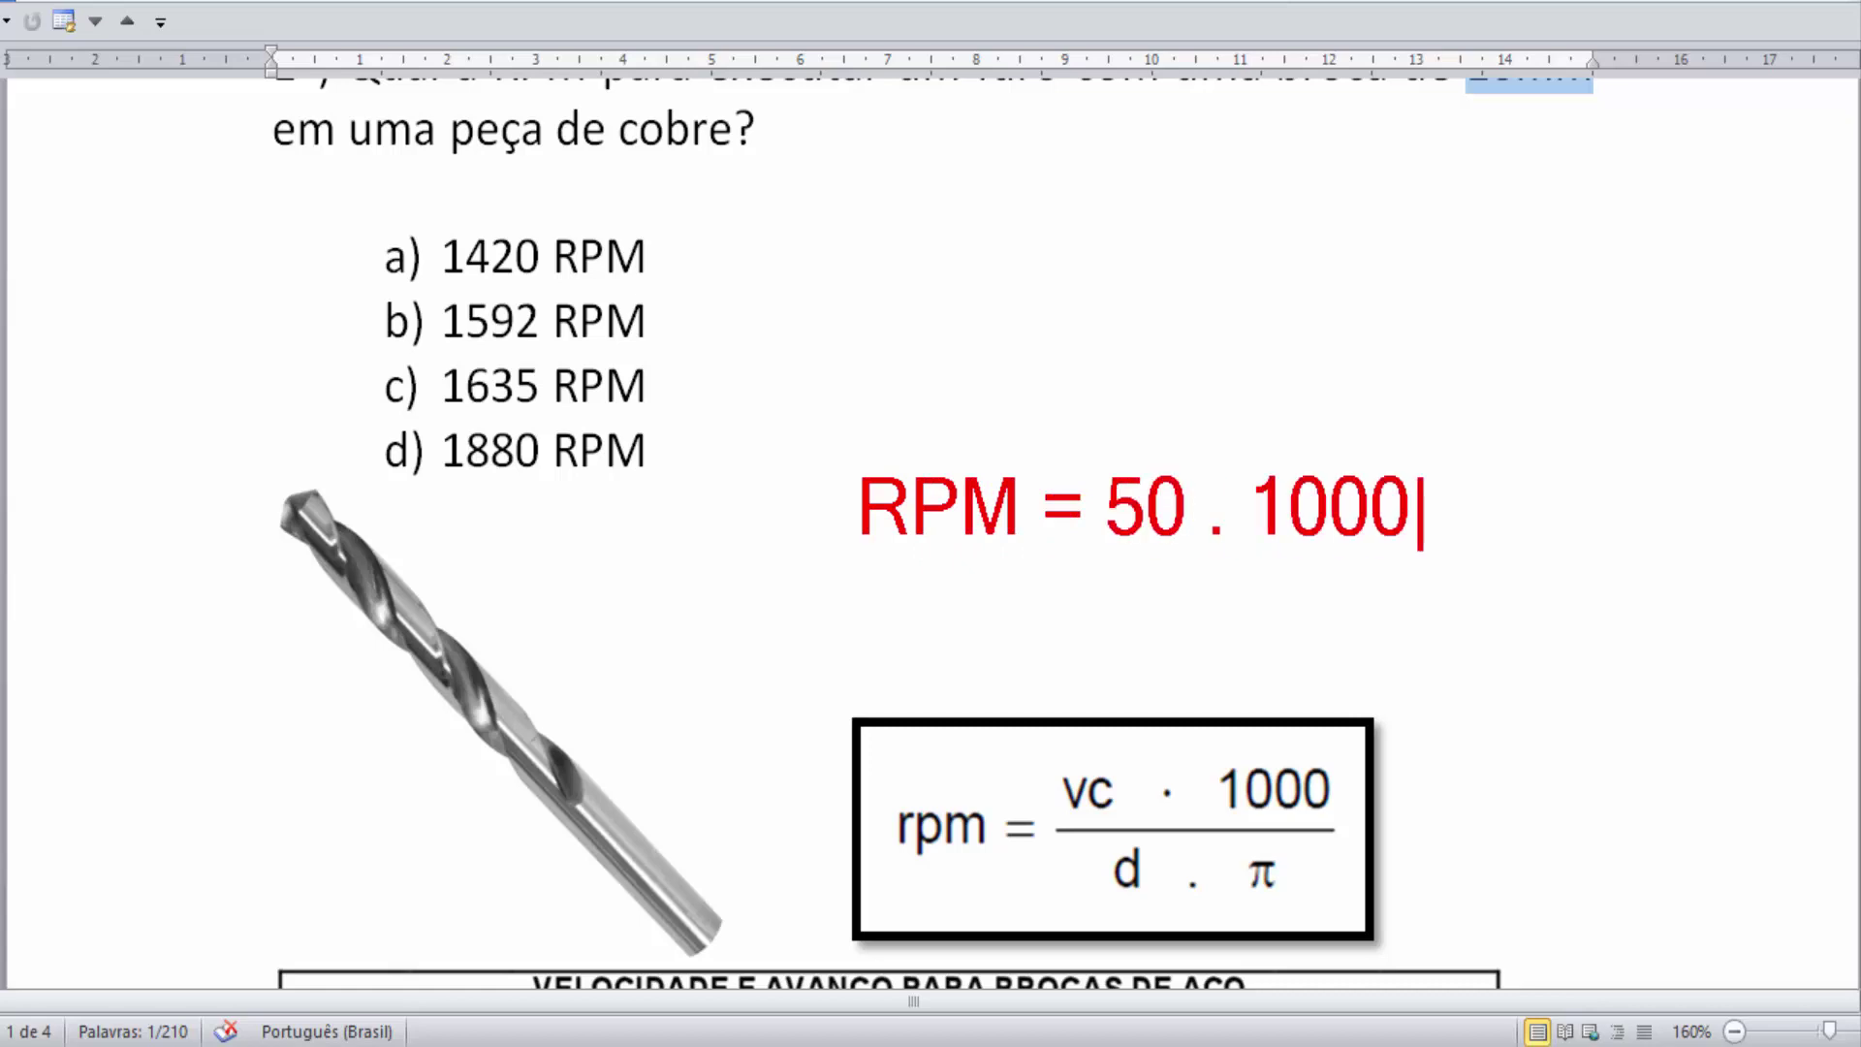
# Step: Draw a red fraction bar and write '10 . 3,14' beneath it as the denominator
pyautogui.moveTo(1099, 563); pyautogui.dragTo(1430, 563)
pyautogui.write('t')
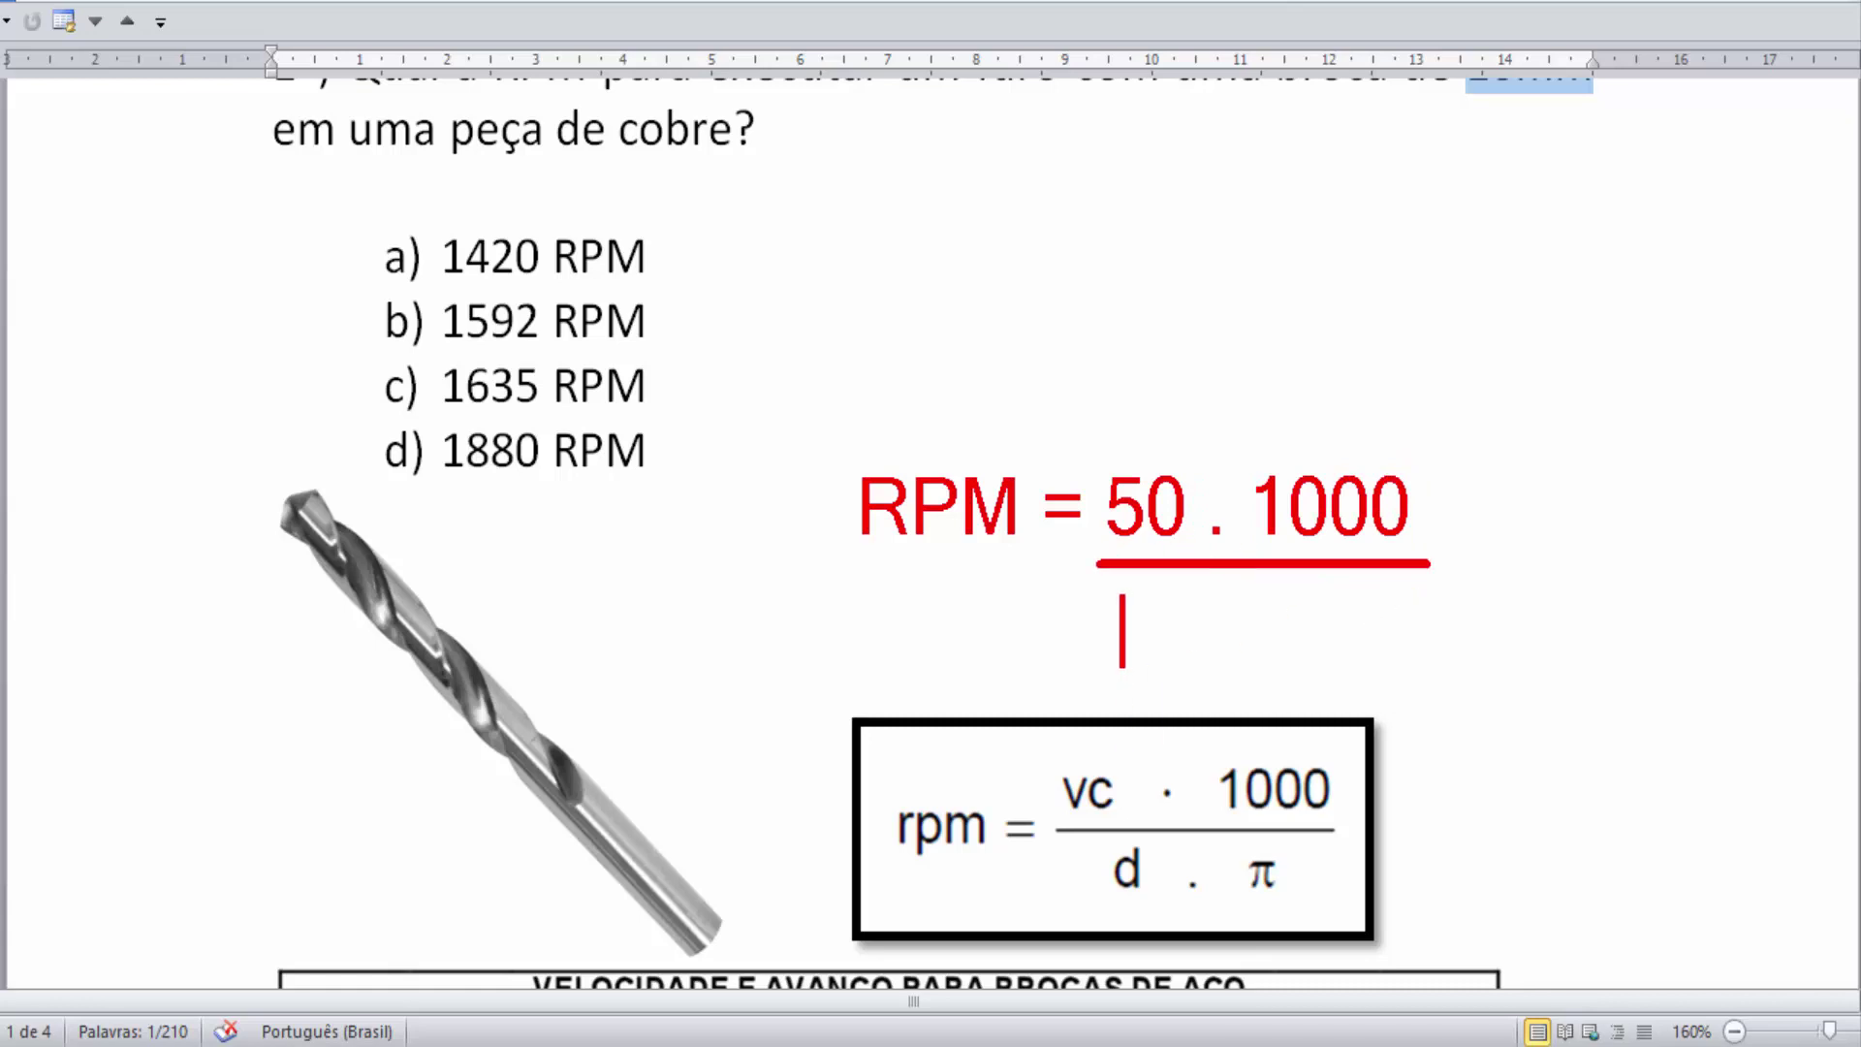
pyautogui.write('10. ')
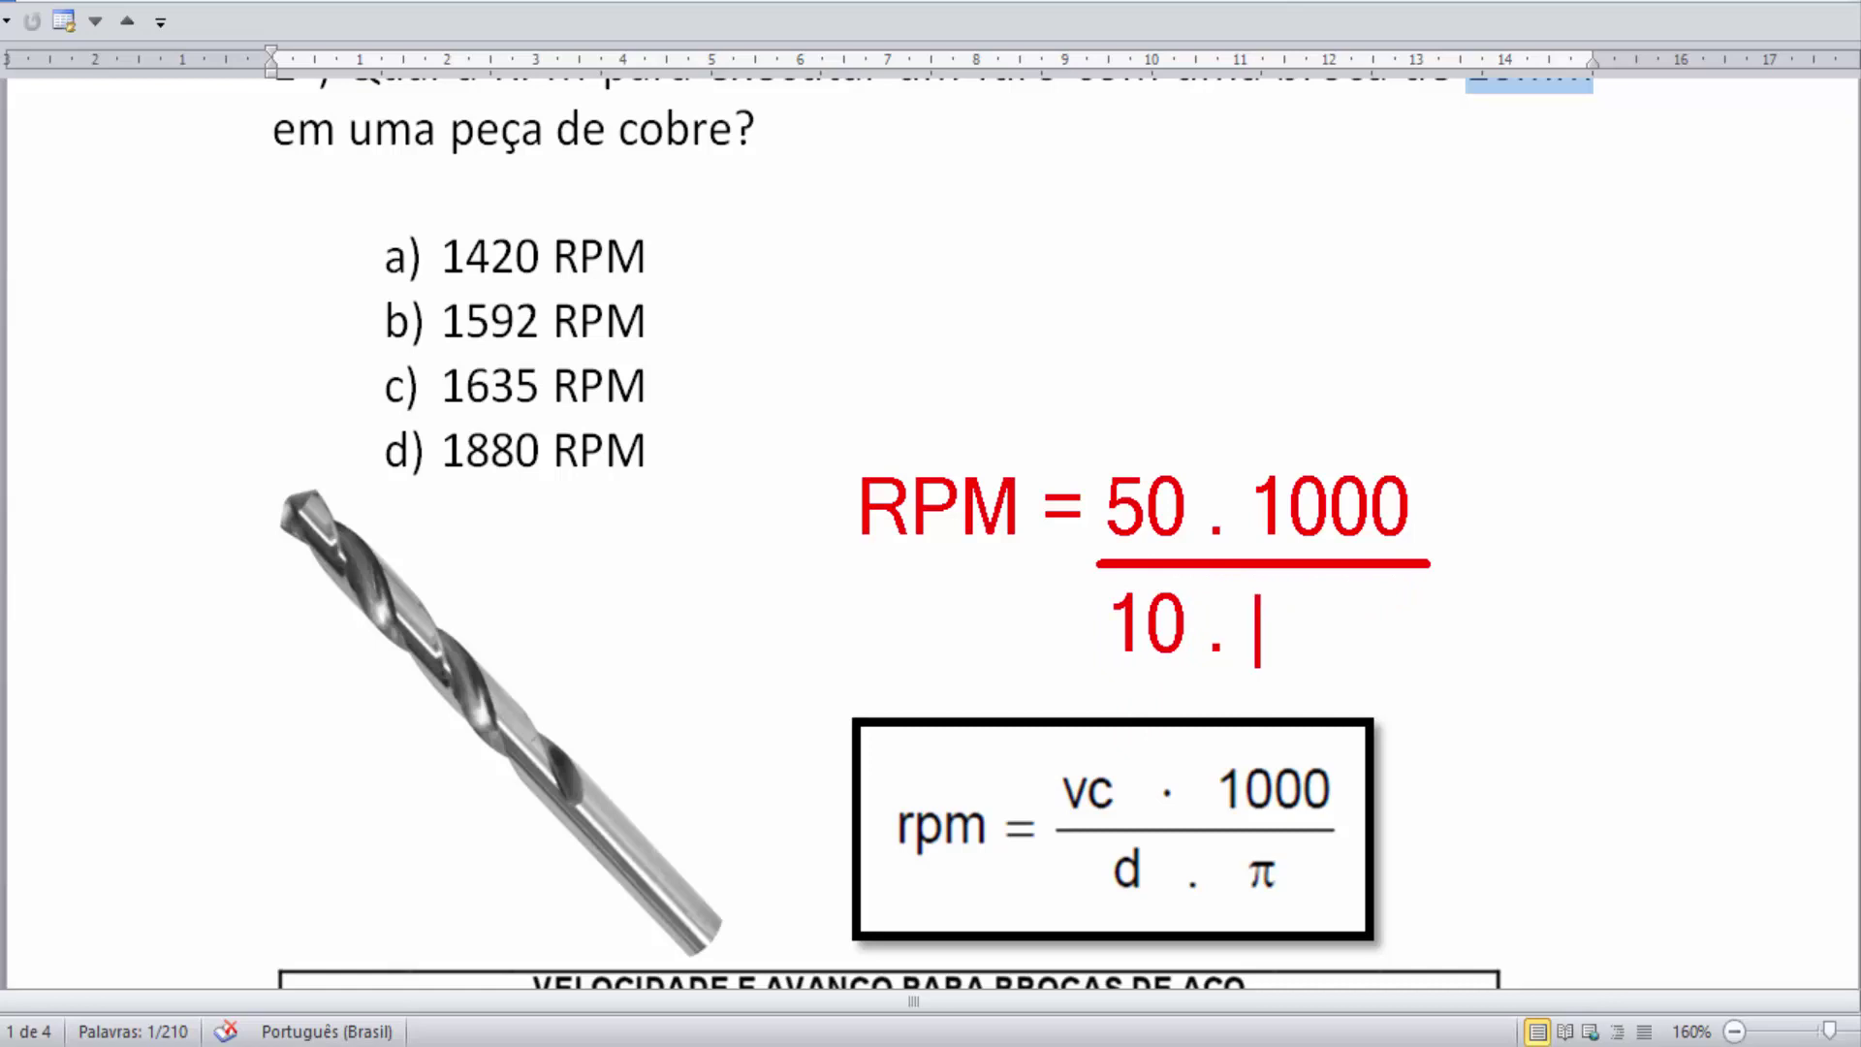
pyautogui.write('3,14')
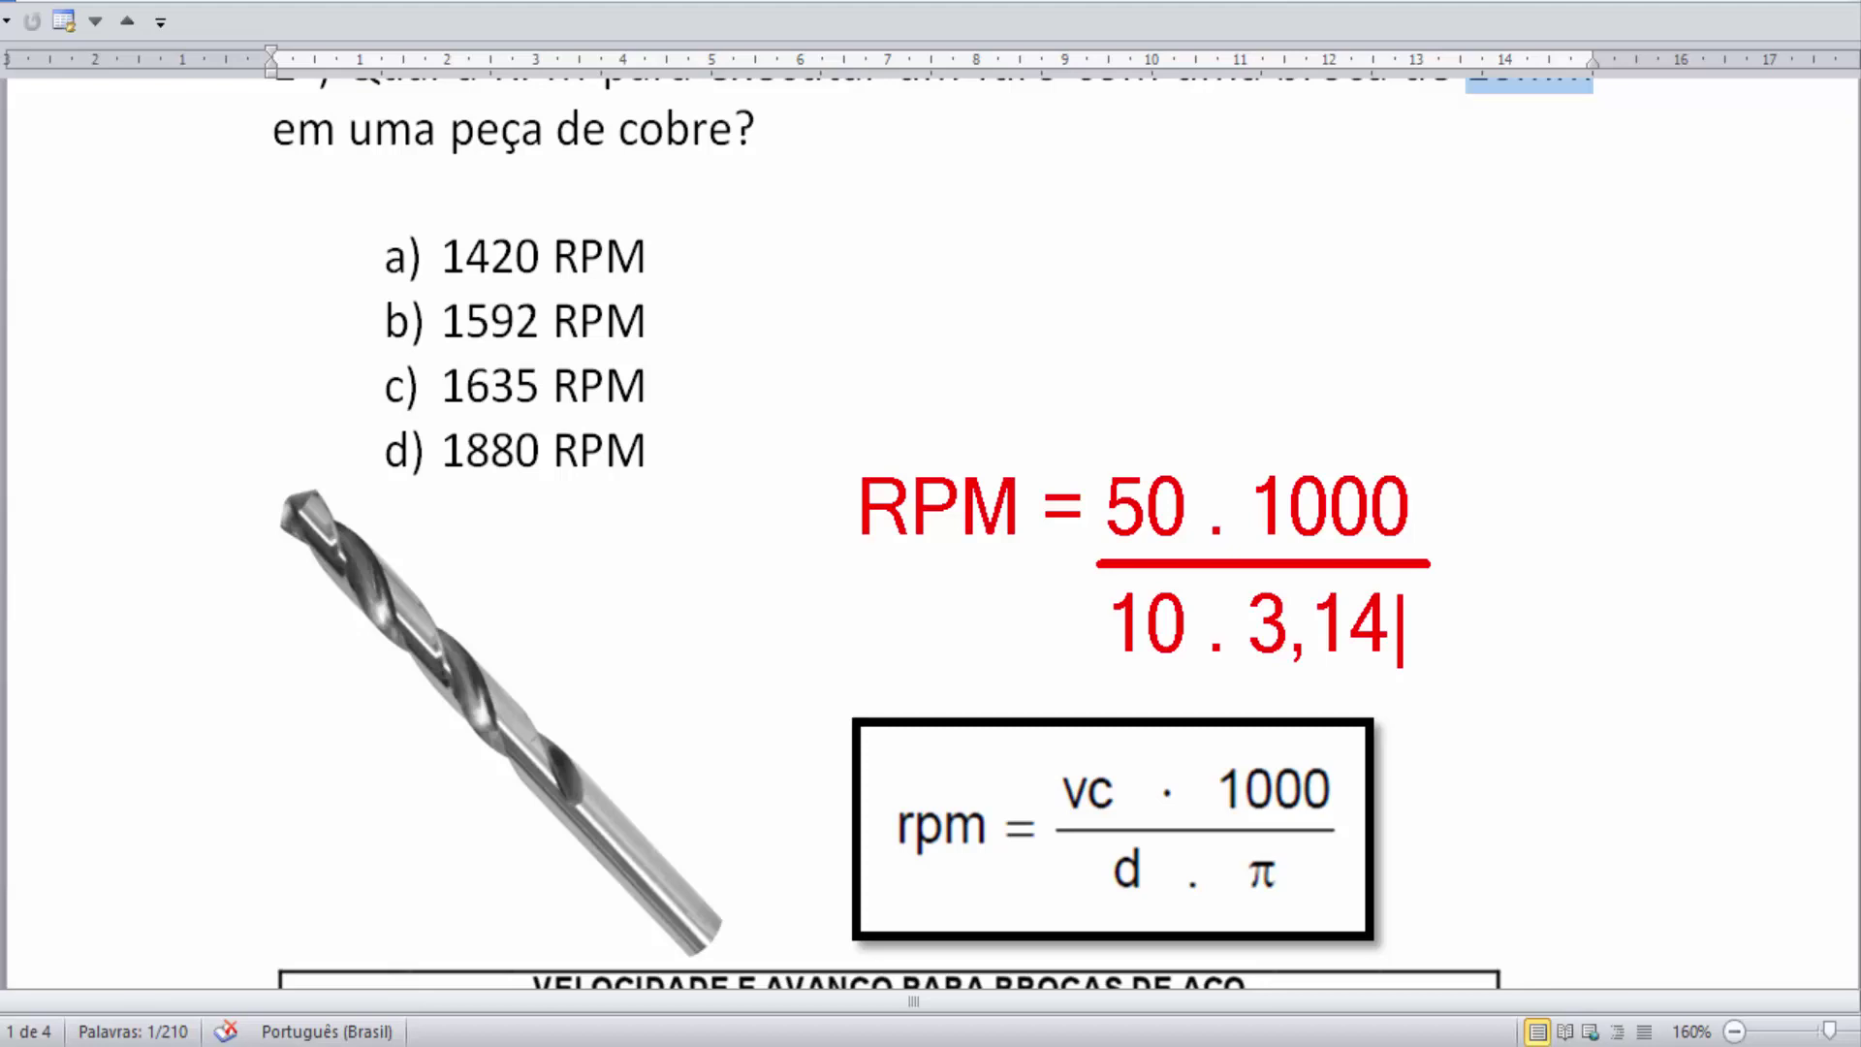
pyautogui.press('Escape')
# Step: Arrow up to a red '1592 RPM' result, box it, and mark option b with an X
pyautogui.moveTo(1416, 313); pyautogui.dragTo(1418, 564)
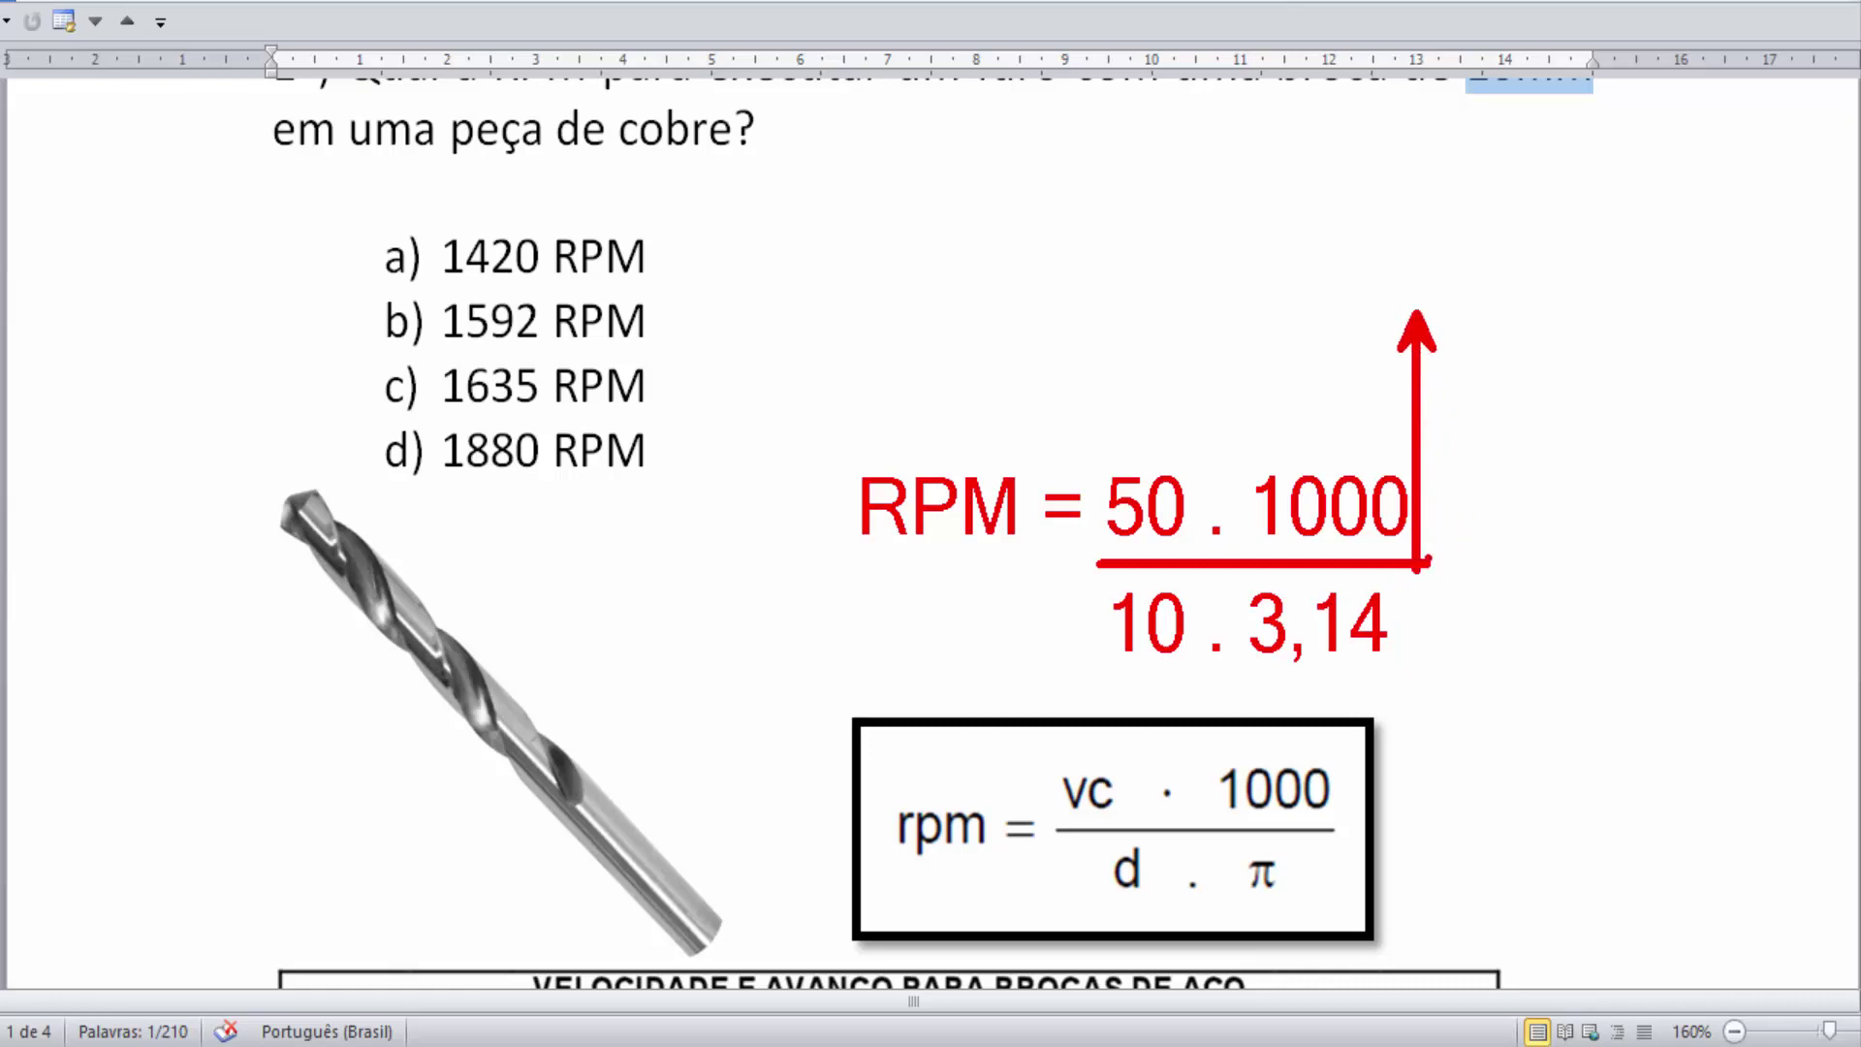
pyautogui.write('t')
pyautogui.write('15')
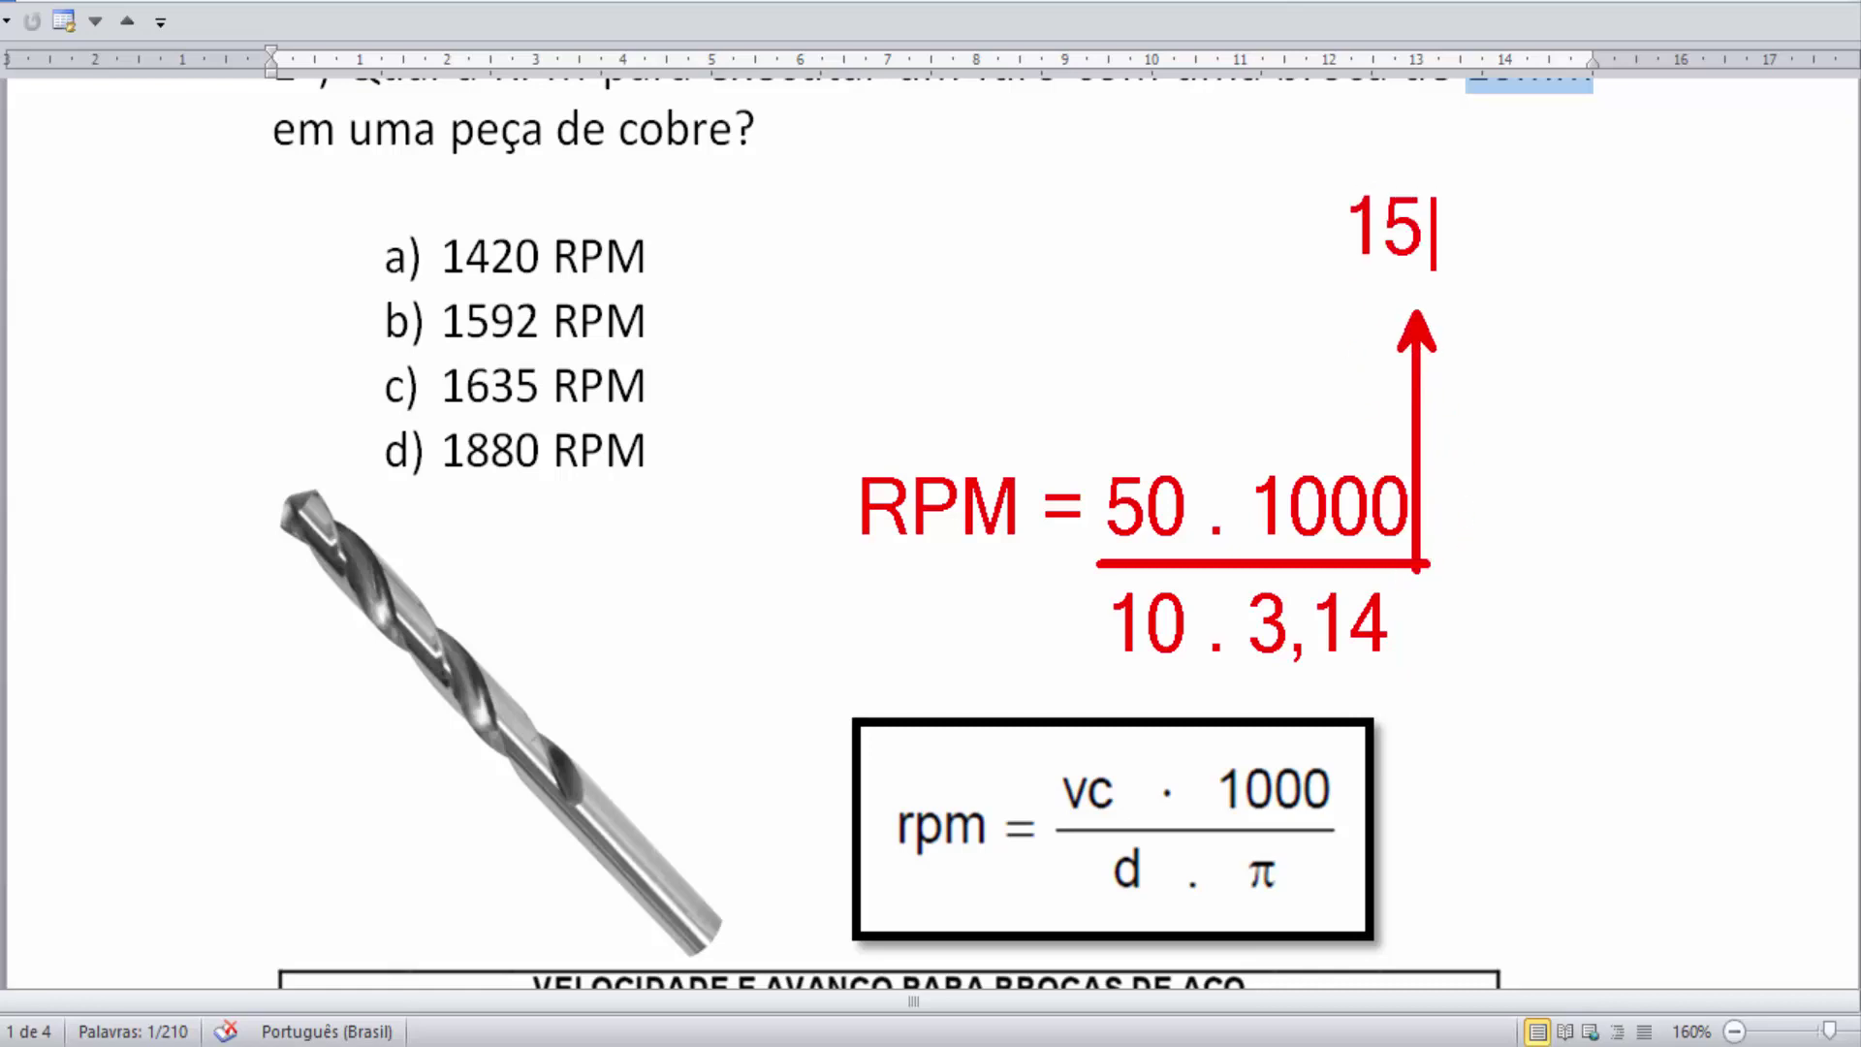
pyautogui.write('92 RP')
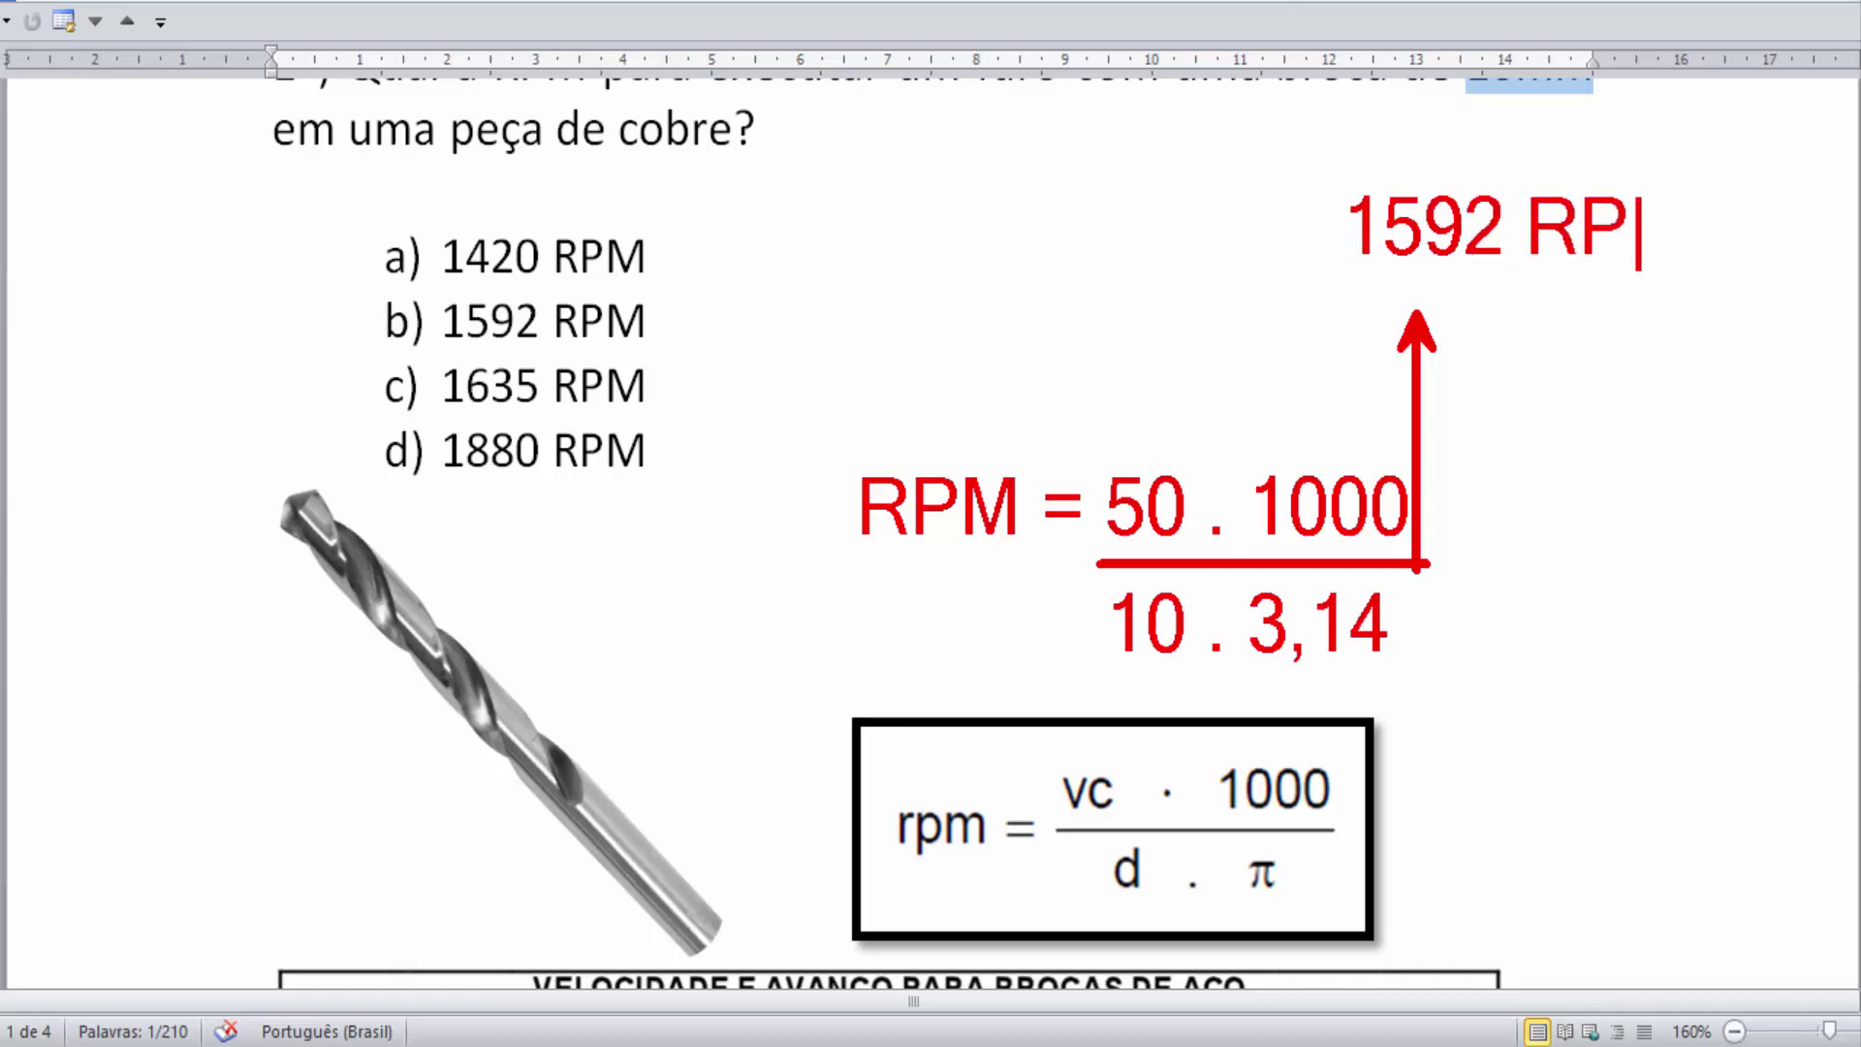
pyautogui.write('M')
pyautogui.press('Escape')
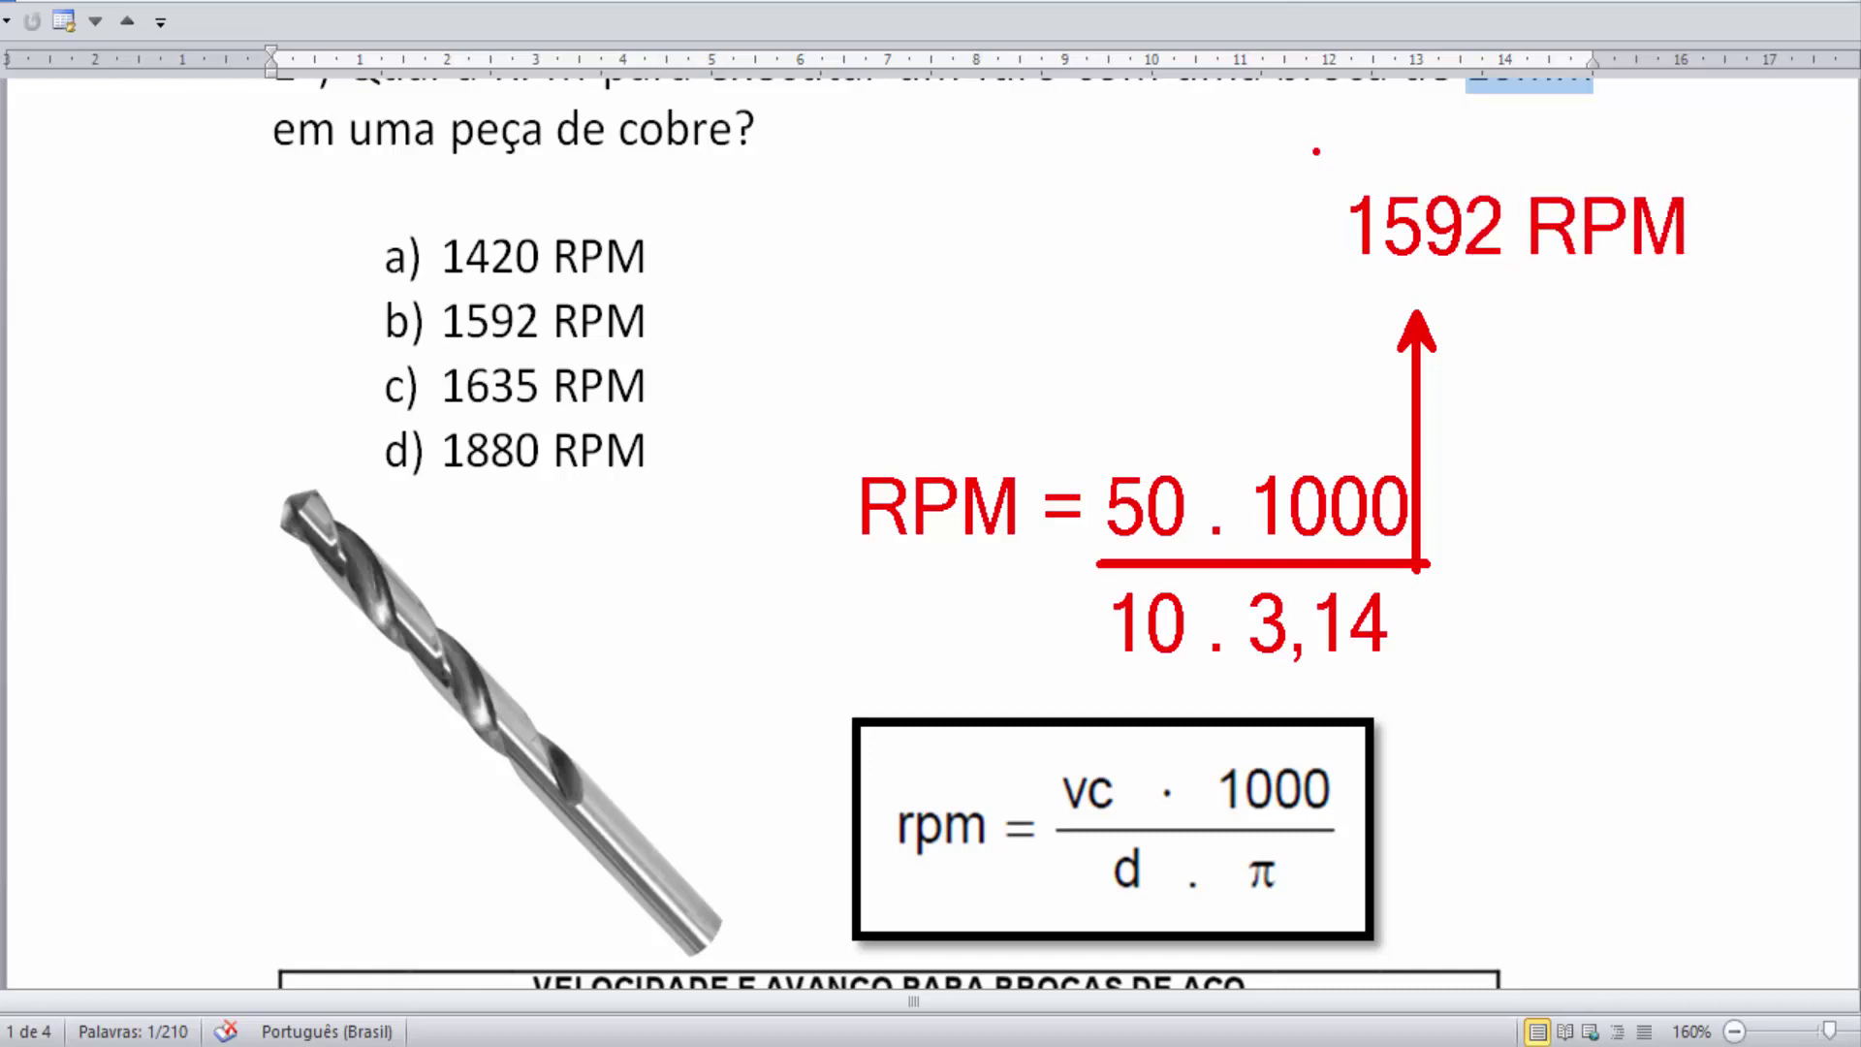
pyautogui.moveTo(1316, 150); pyautogui.dragTo(1736, 297)
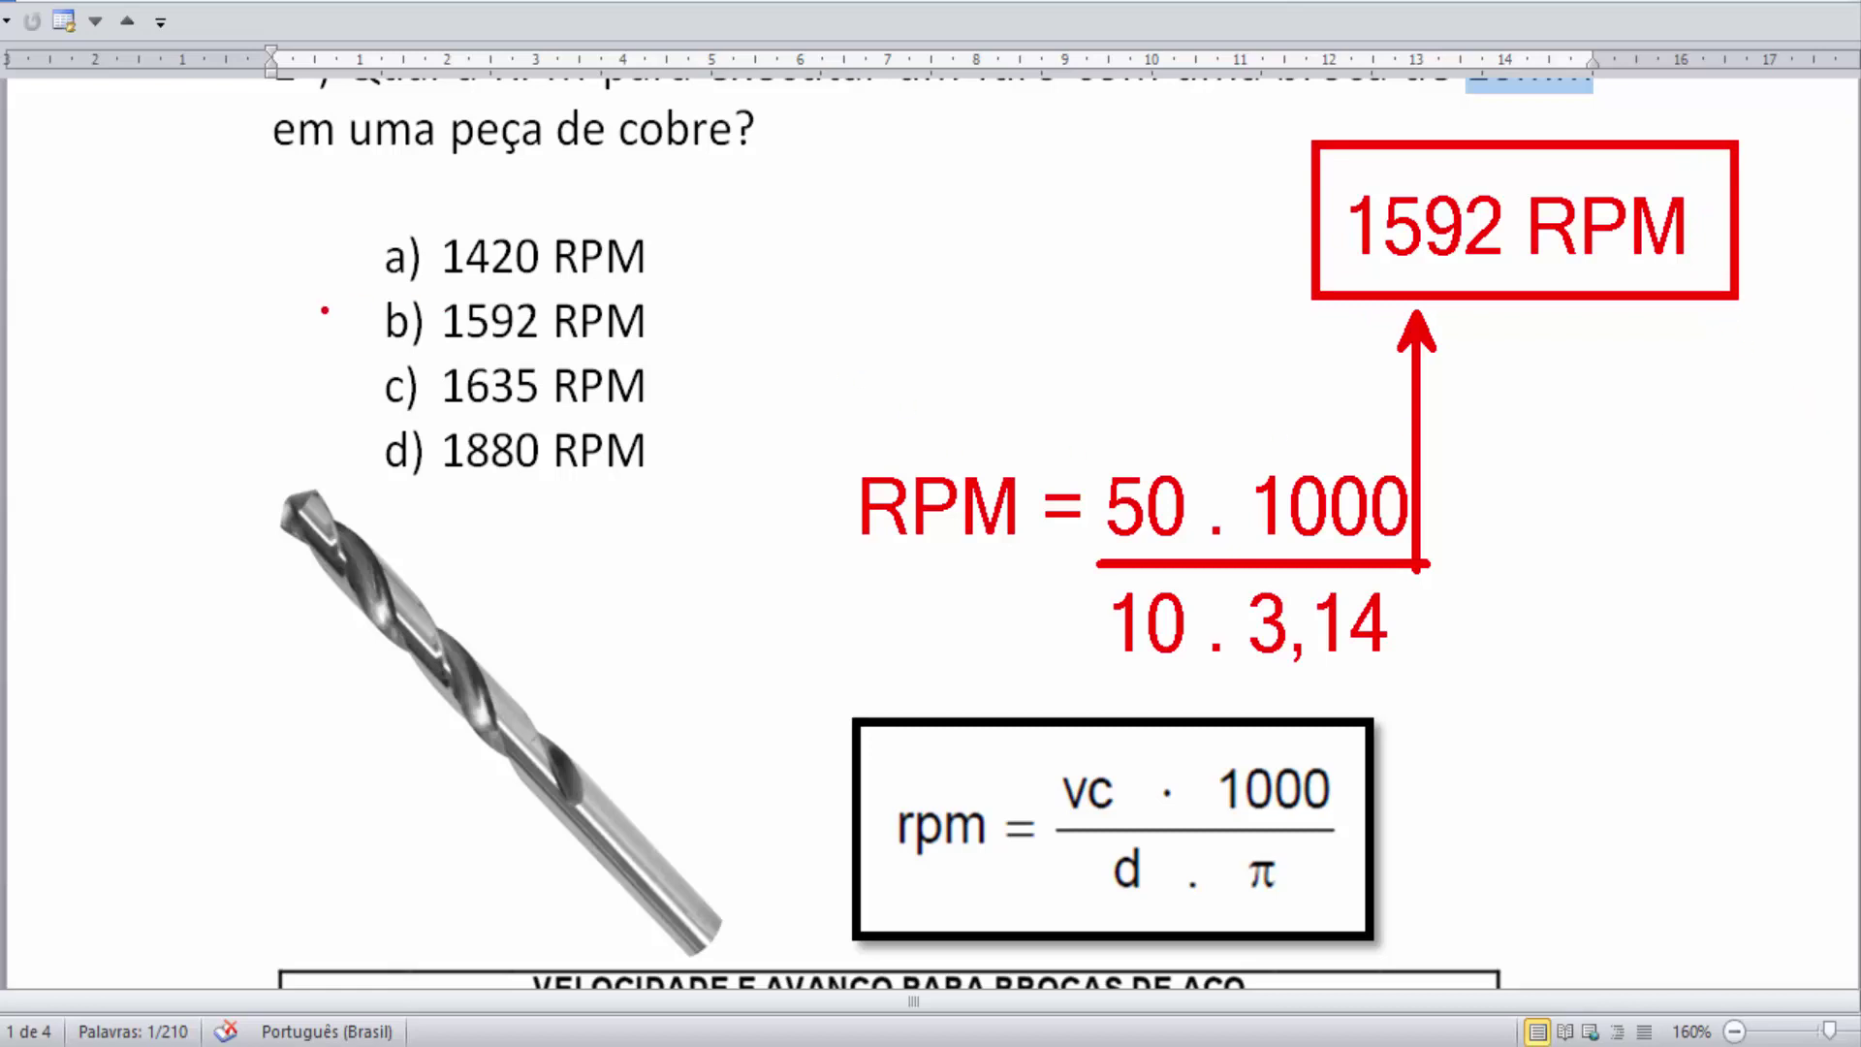
pyautogui.moveTo(374, 349)
pyautogui.mouseDown()
pyautogui.moveTo(425, 300)
pyautogui.moveTo(435, 357)
pyautogui.mouseUp()
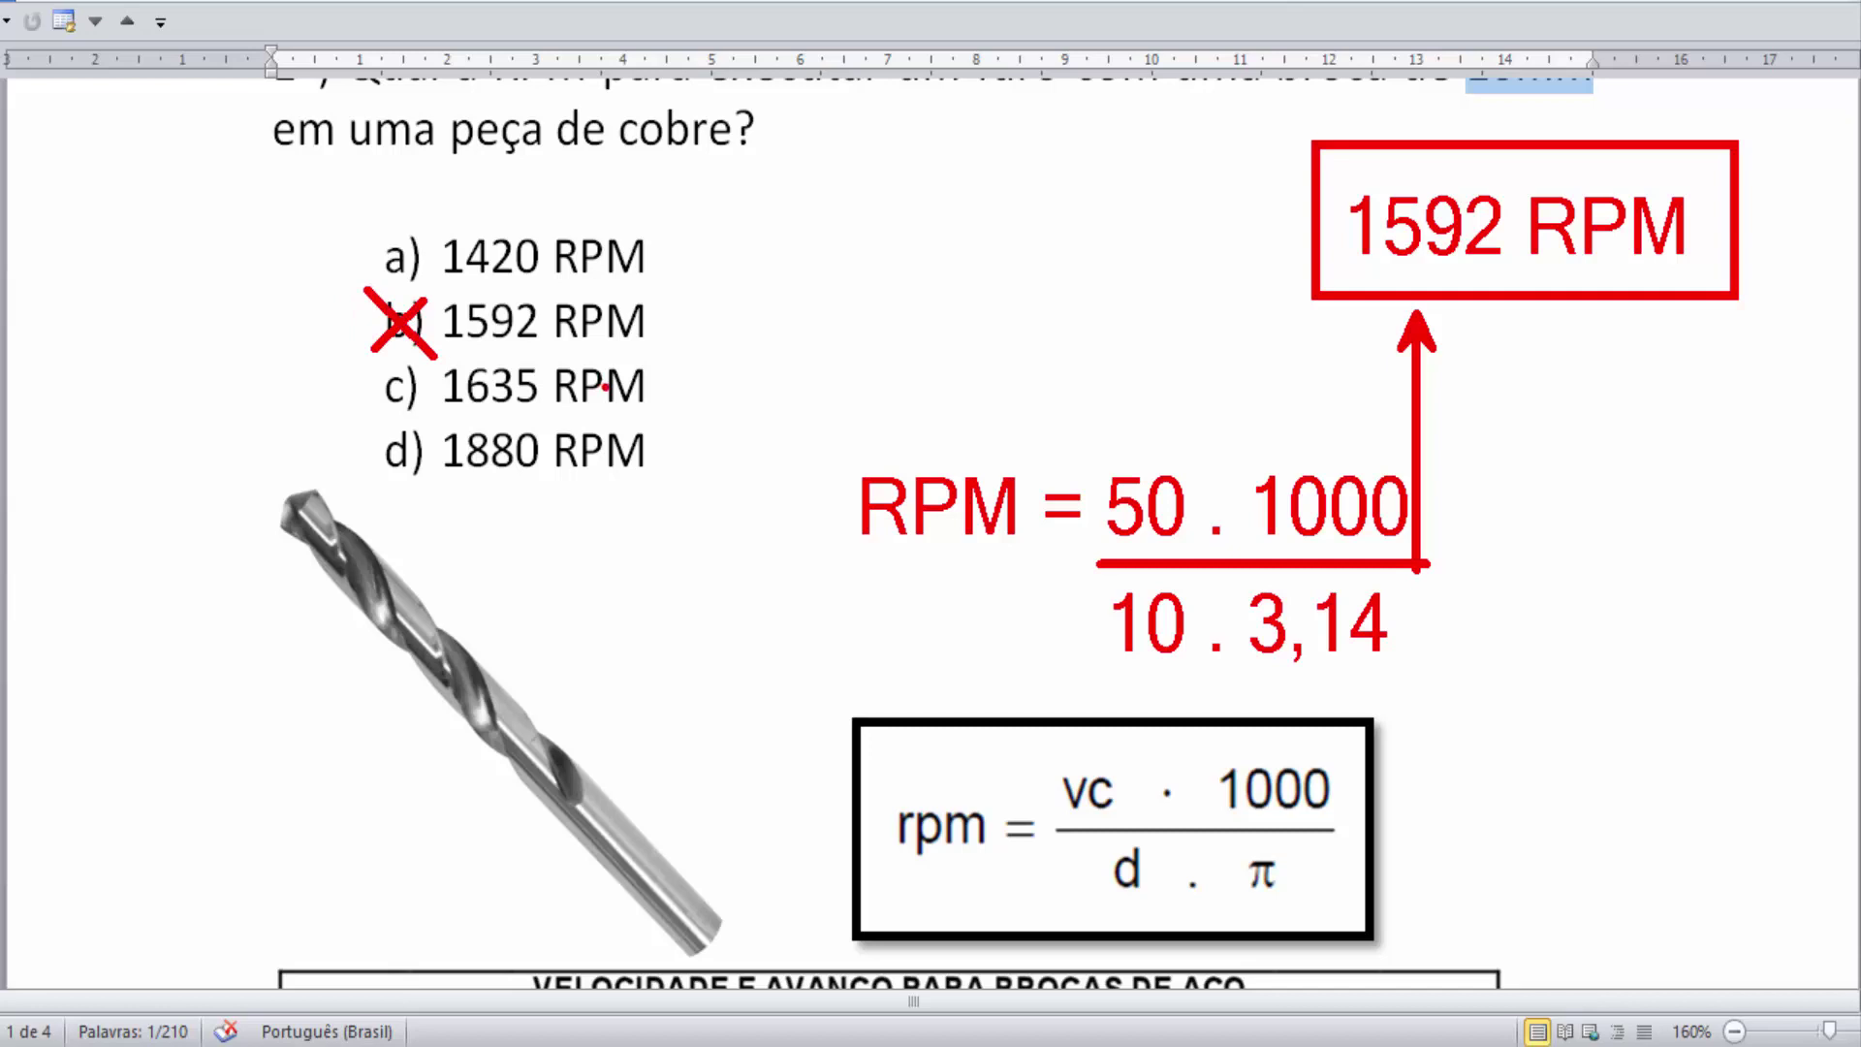